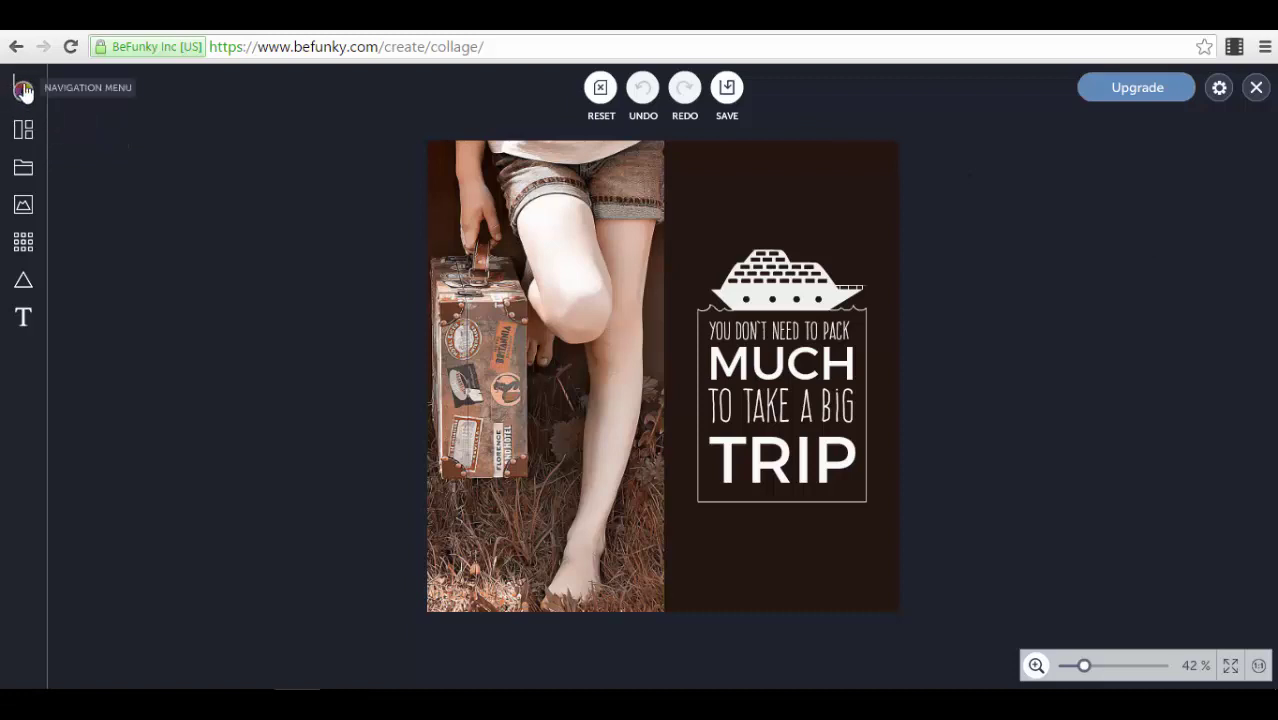
# Look over the main navigation options and each template category, from Event Graphics through Blank Templates.
pyautogui.moveTo(20, 92)
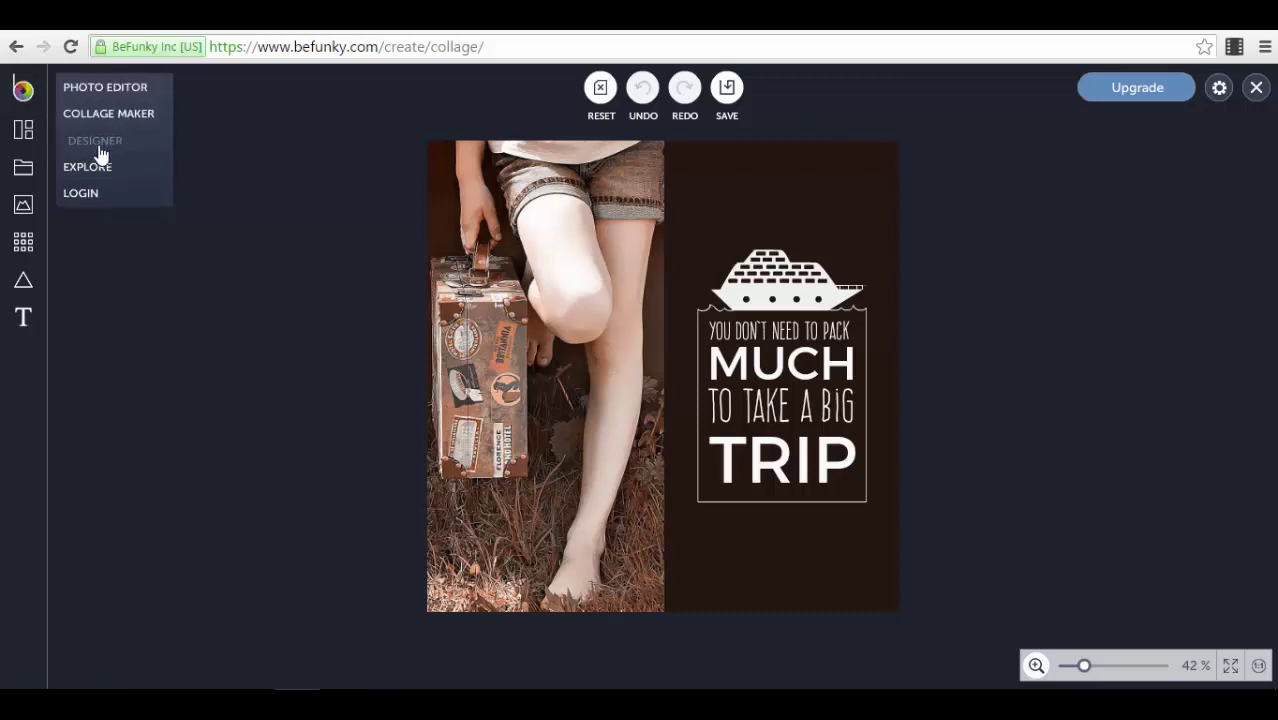
pyautogui.click(101, 165)
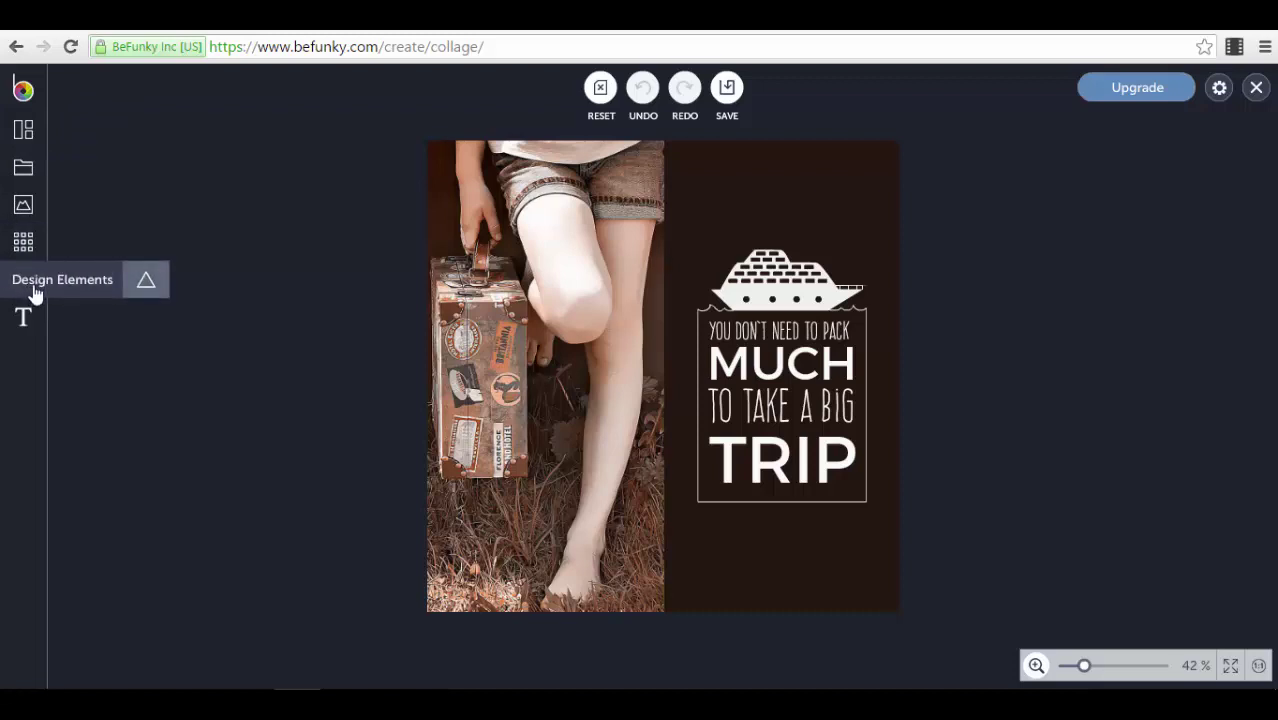
pyautogui.click(37, 140)
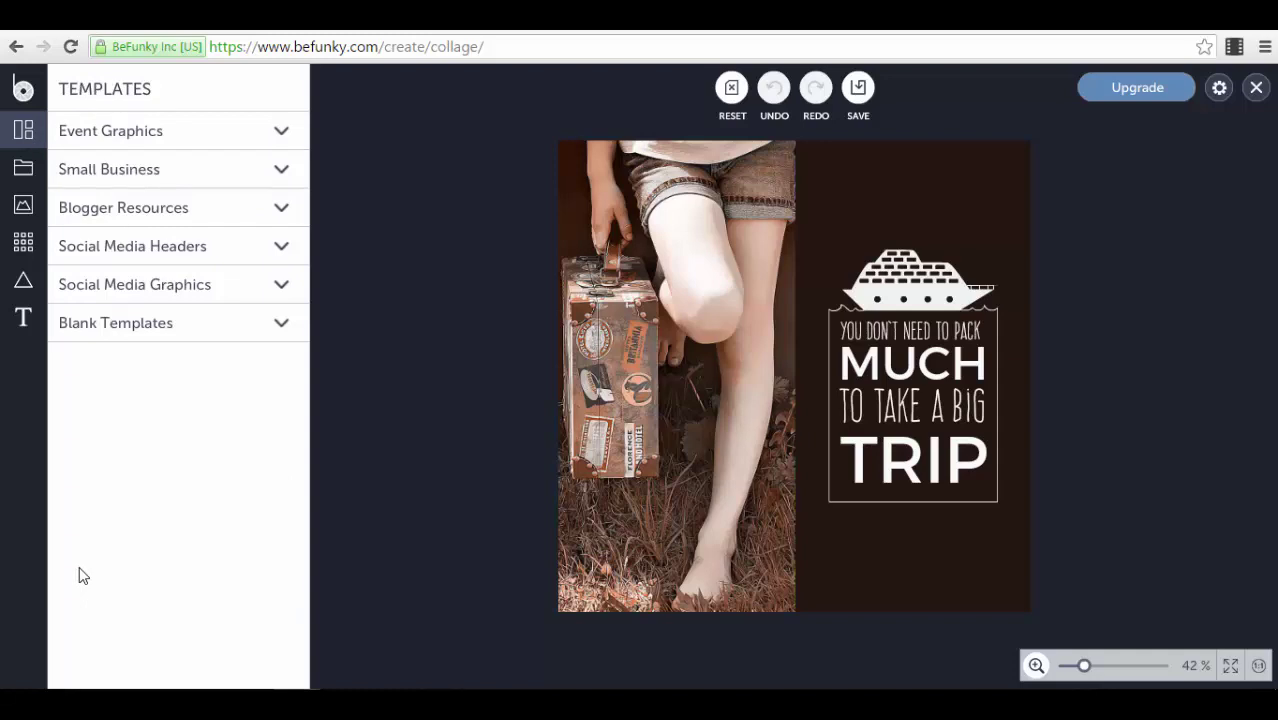
pyautogui.click(190, 140)
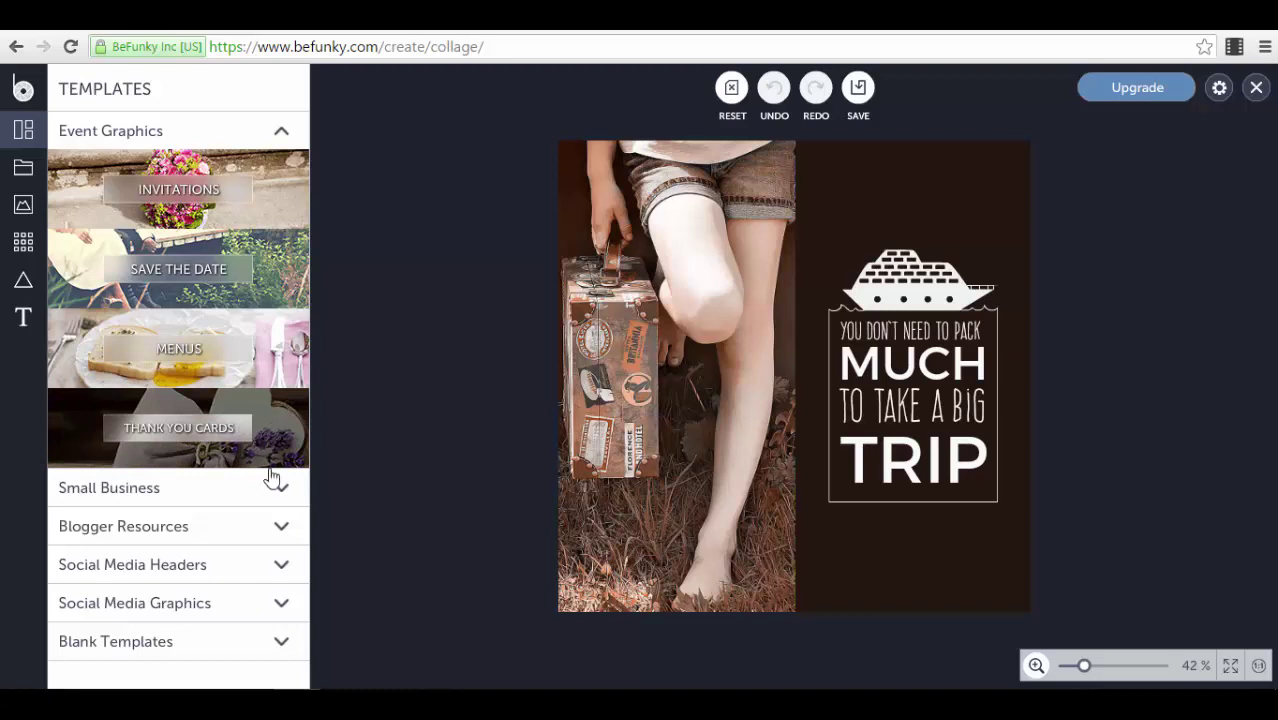
pyautogui.click(285, 134)
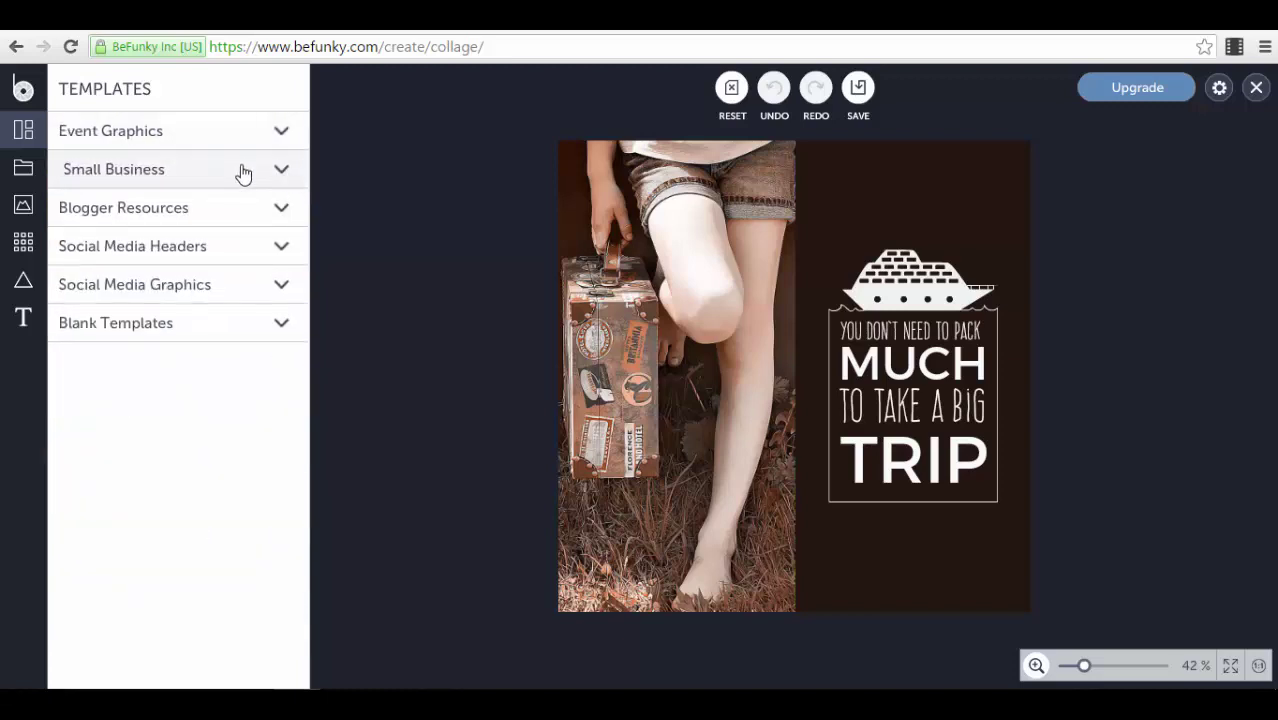
pyautogui.click(245, 171)
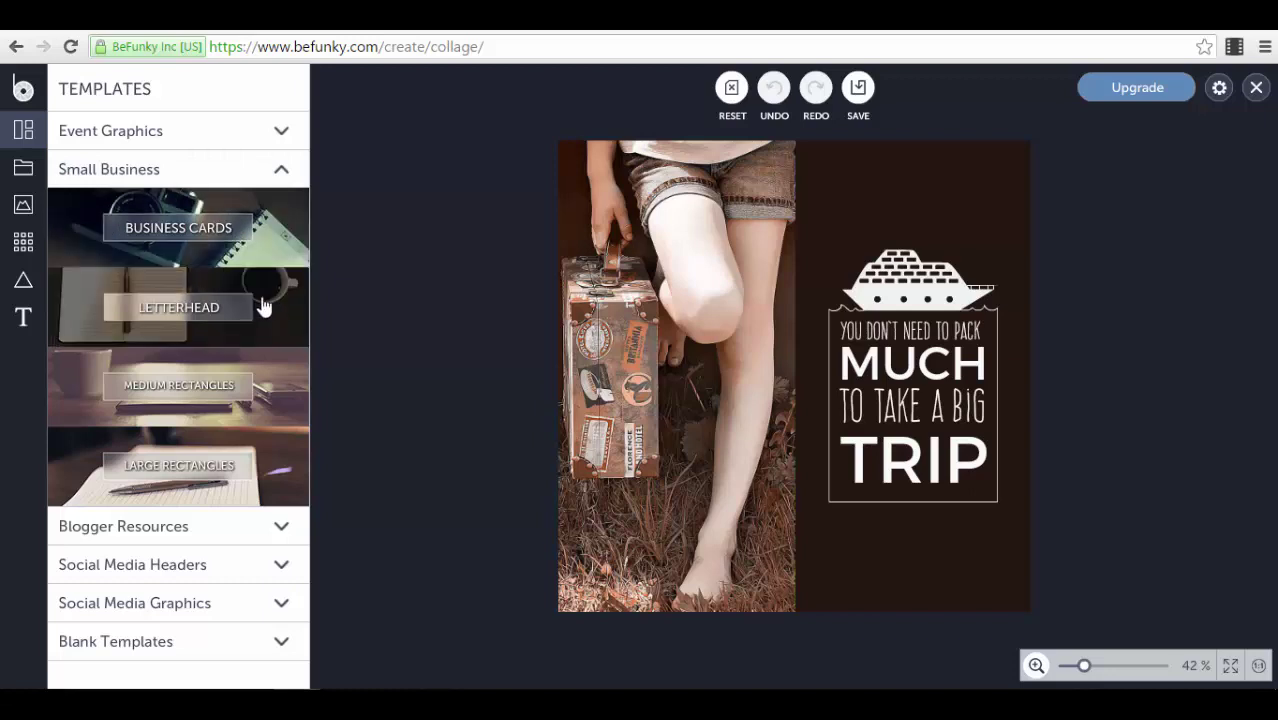
pyautogui.click(281, 170)
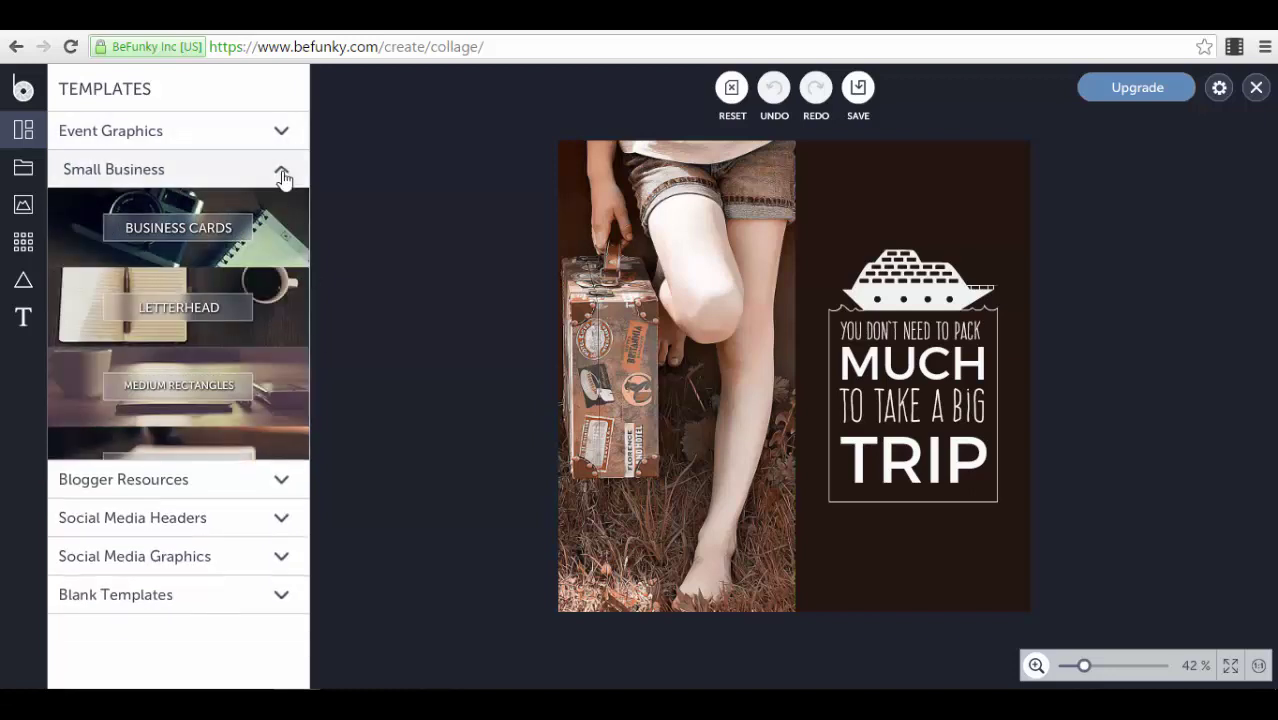
pyautogui.click(279, 209)
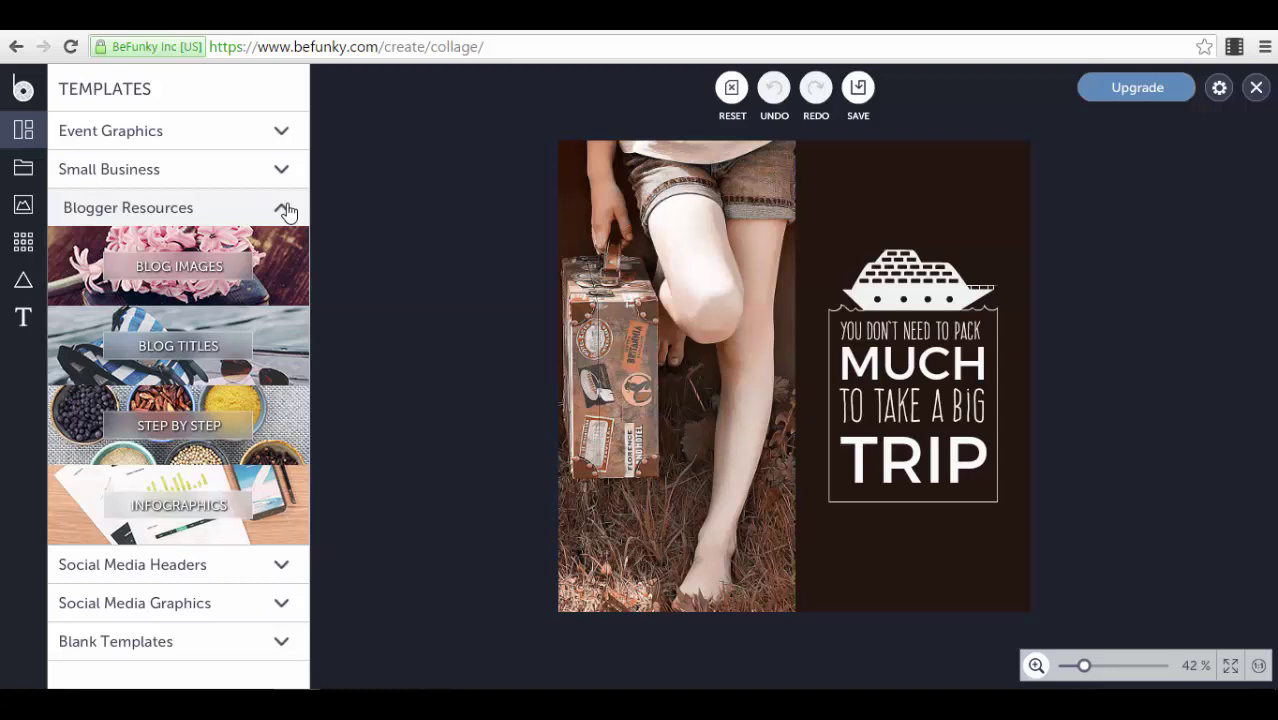
pyautogui.click(285, 568)
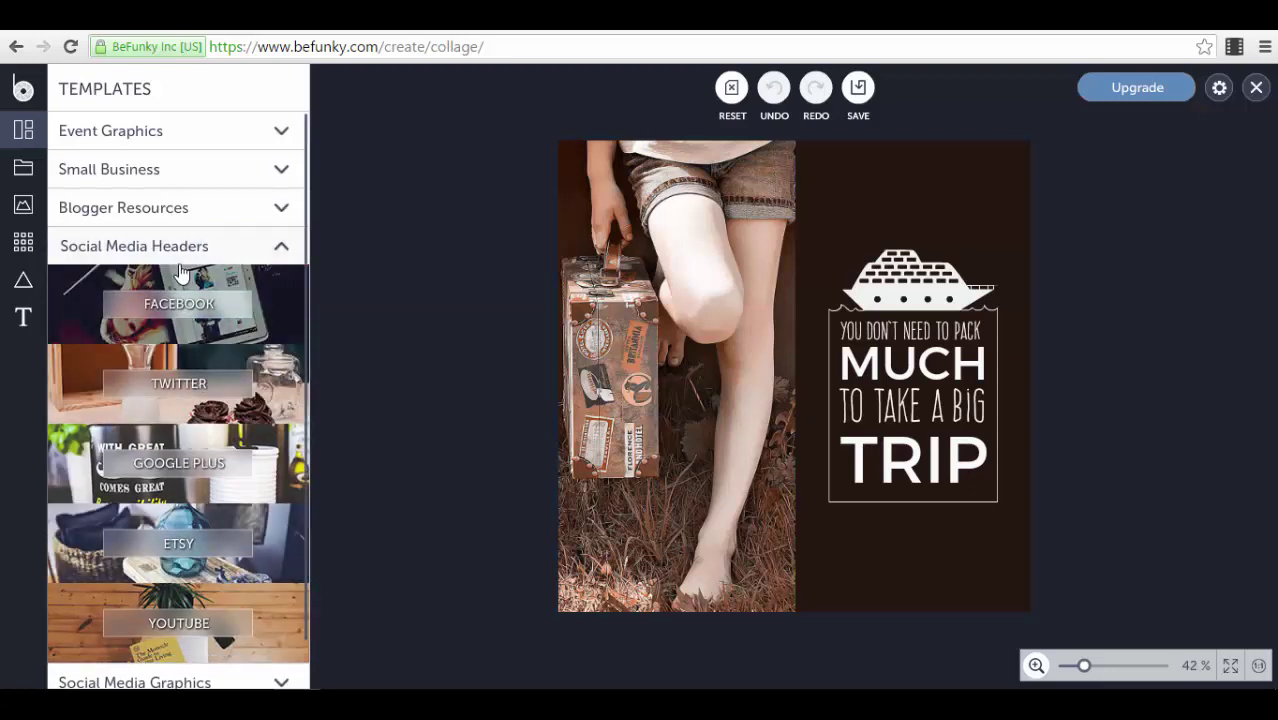
pyautogui.scroll(-1, 280, 485)
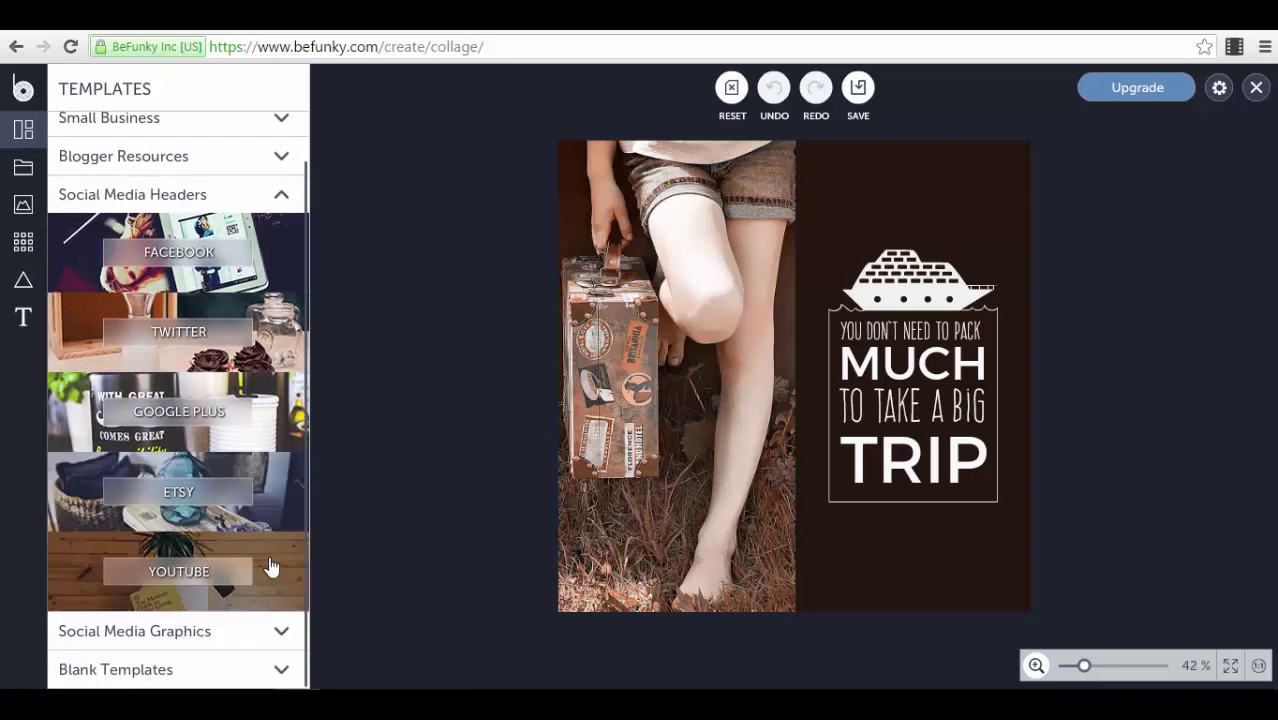
pyautogui.click(281, 630)
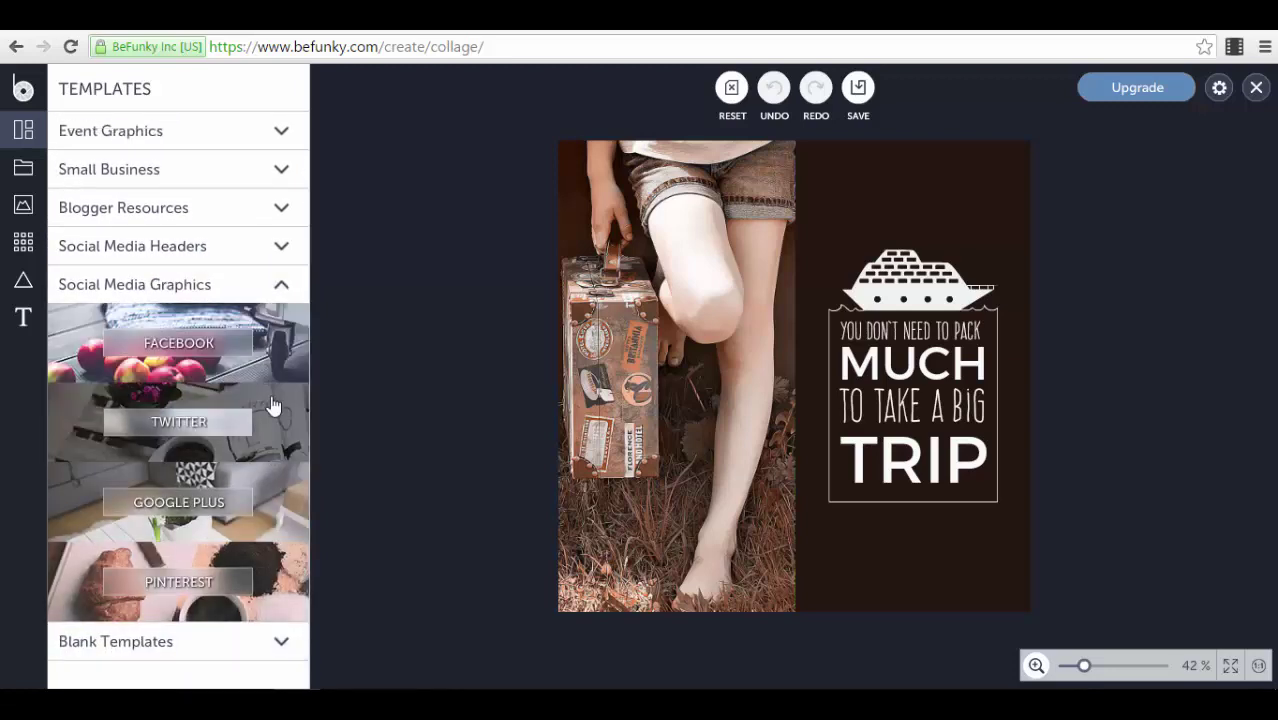
pyautogui.click(282, 645)
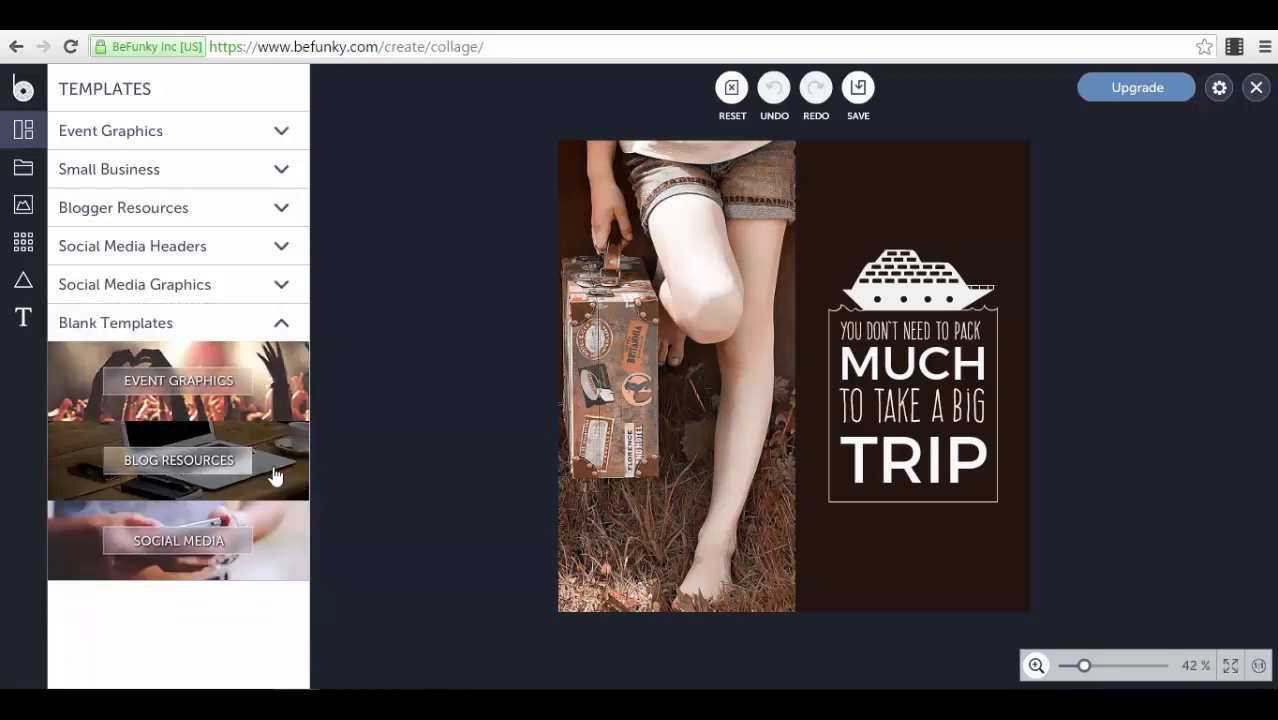
# Apply the macaron template Facebook Cover #6 from the Facebook social media headers.
pyautogui.click(280, 250)
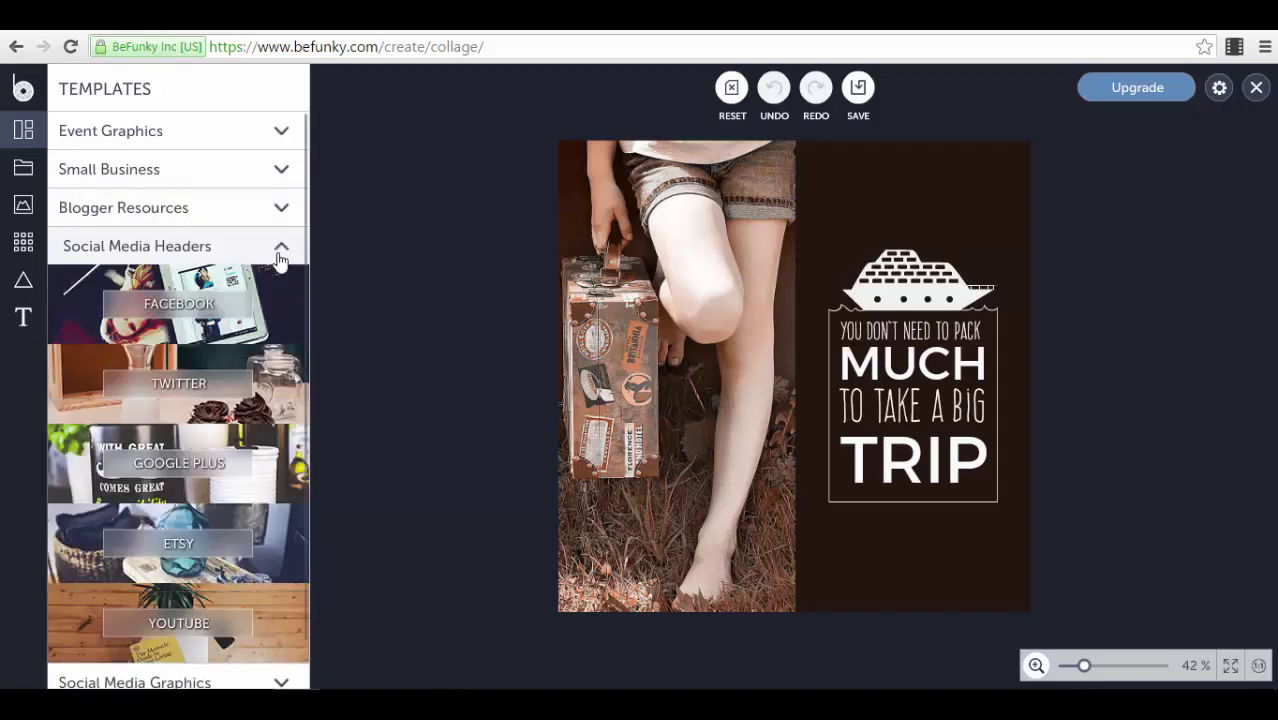
pyautogui.click(279, 321)
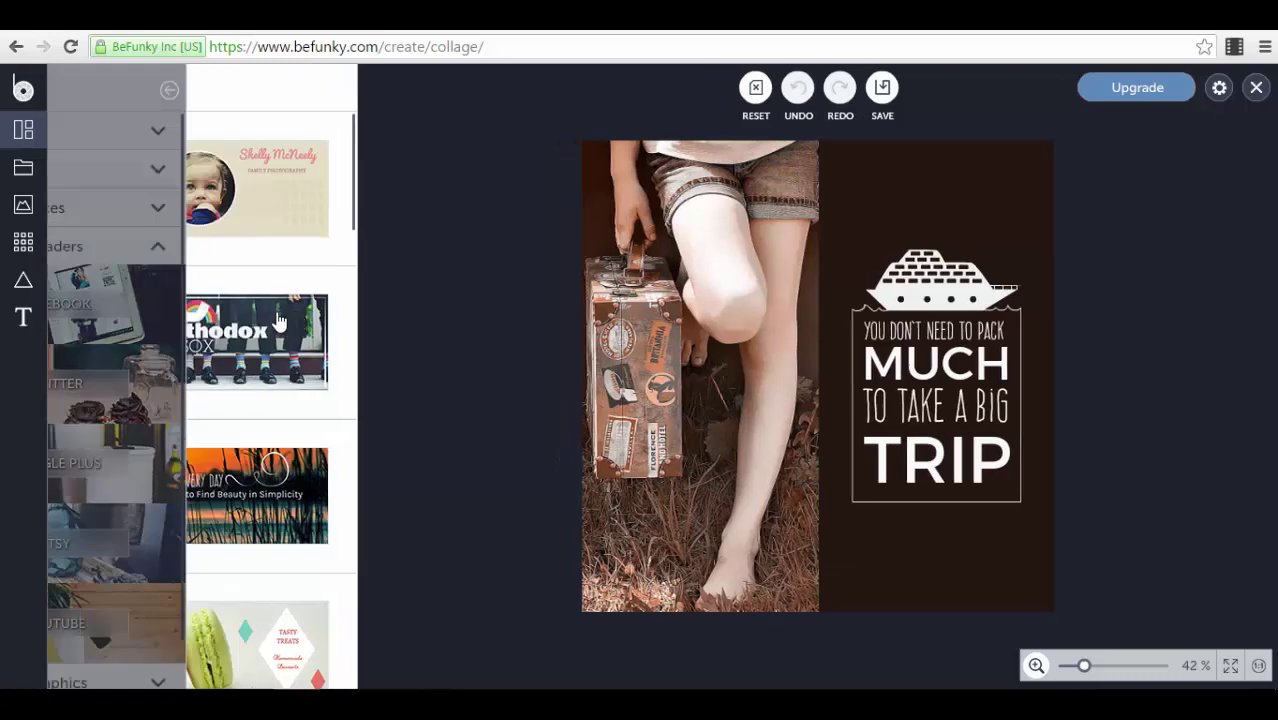
pyautogui.scroll(-2, 366, 453)
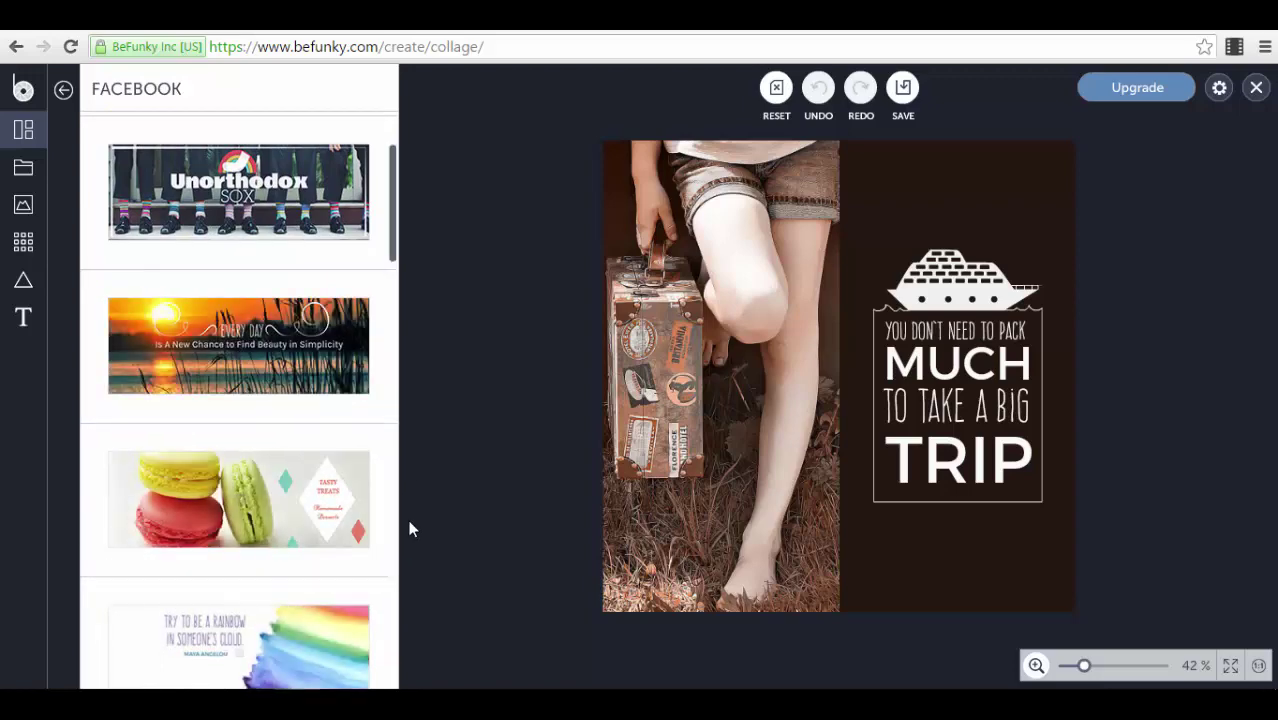
pyautogui.click(329, 512)
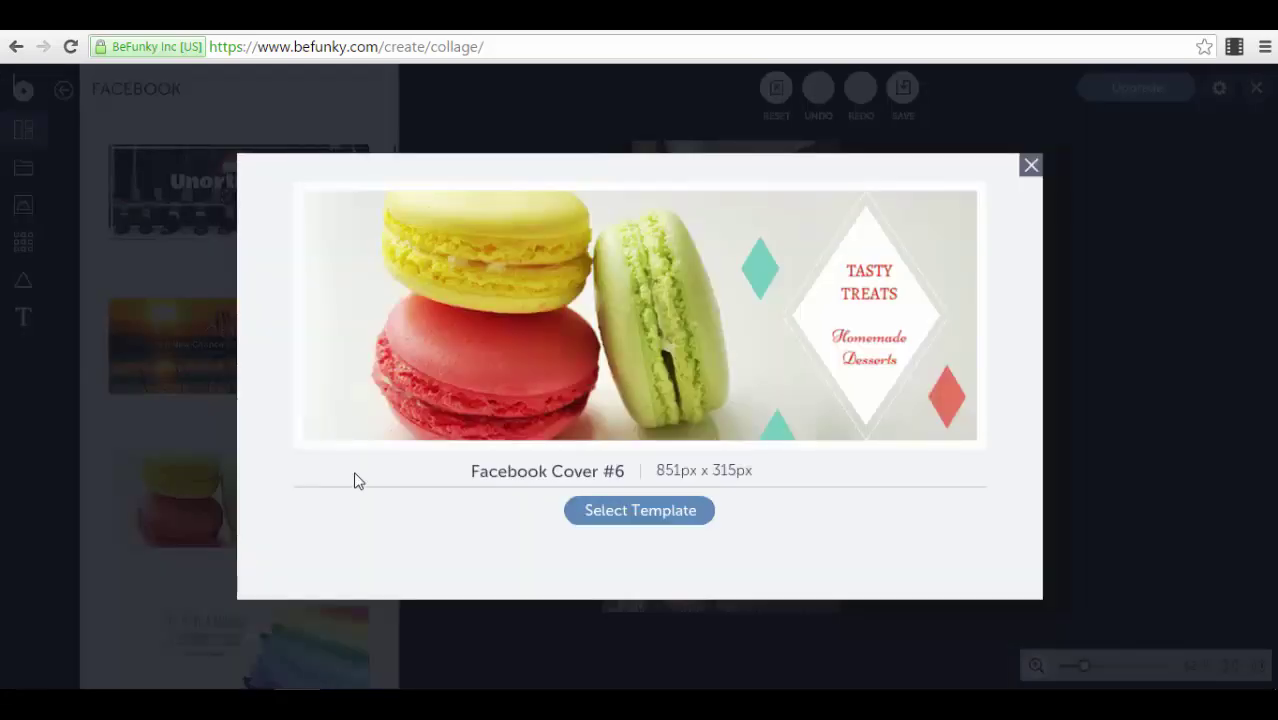
pyautogui.click(627, 515)
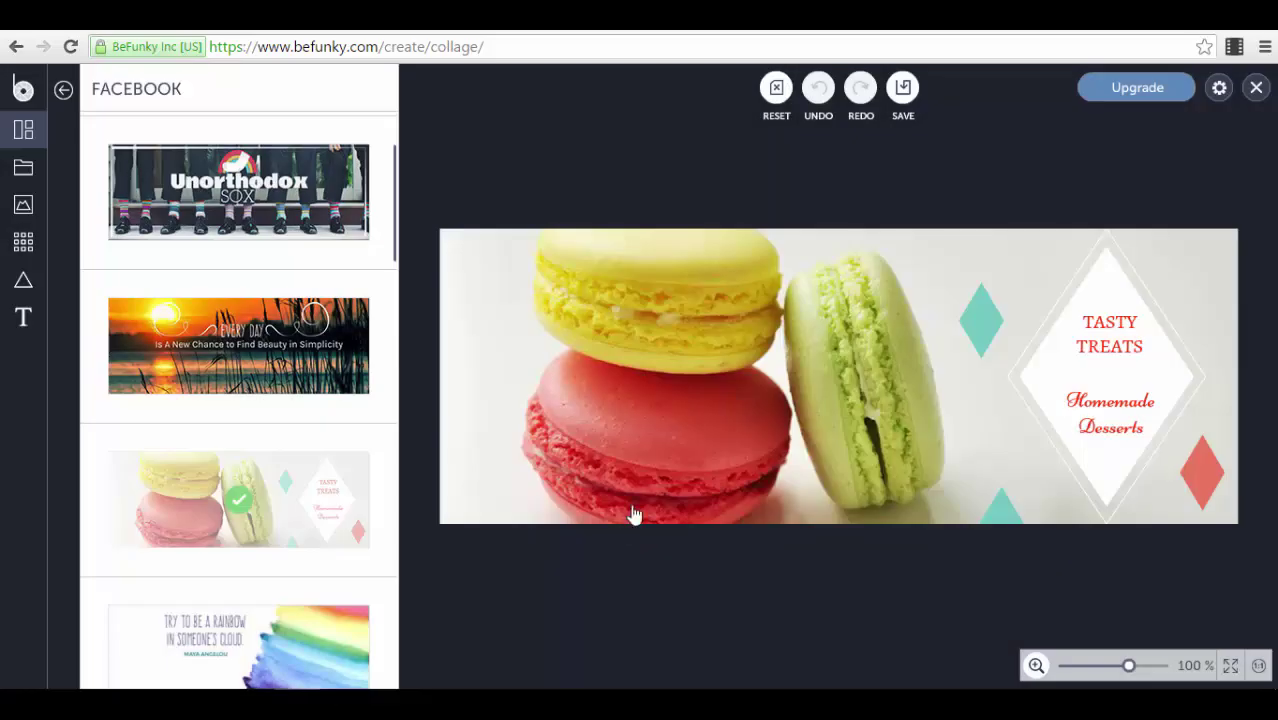
# Inspect the properties and handles of the banner's macaron background image and its white diamond frame.
pyautogui.click(730, 390)
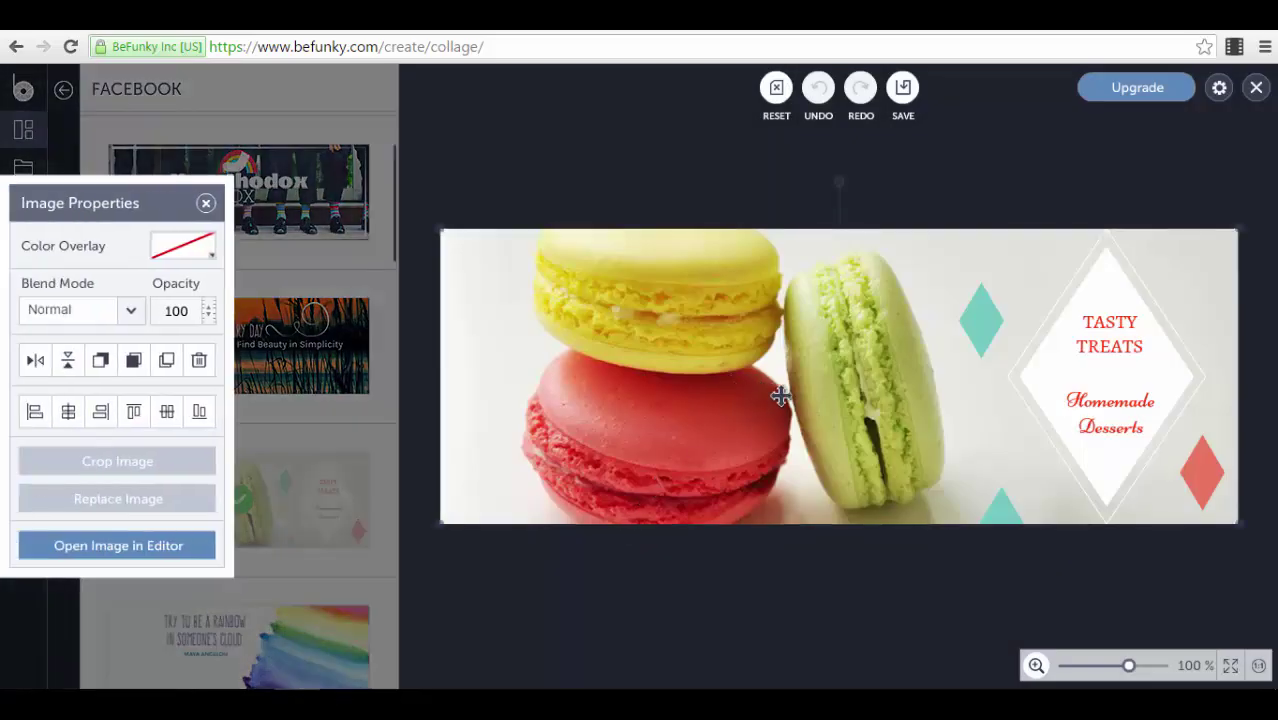
pyautogui.click(698, 148)
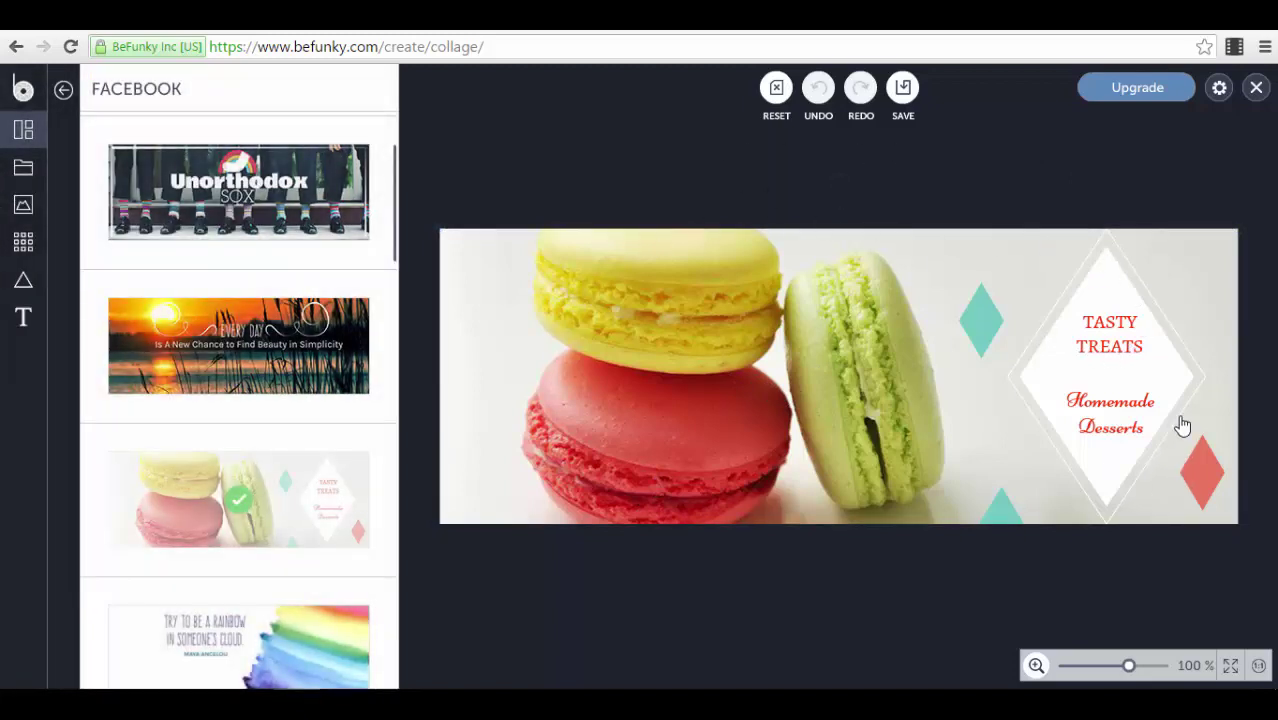
pyautogui.click(1120, 386)
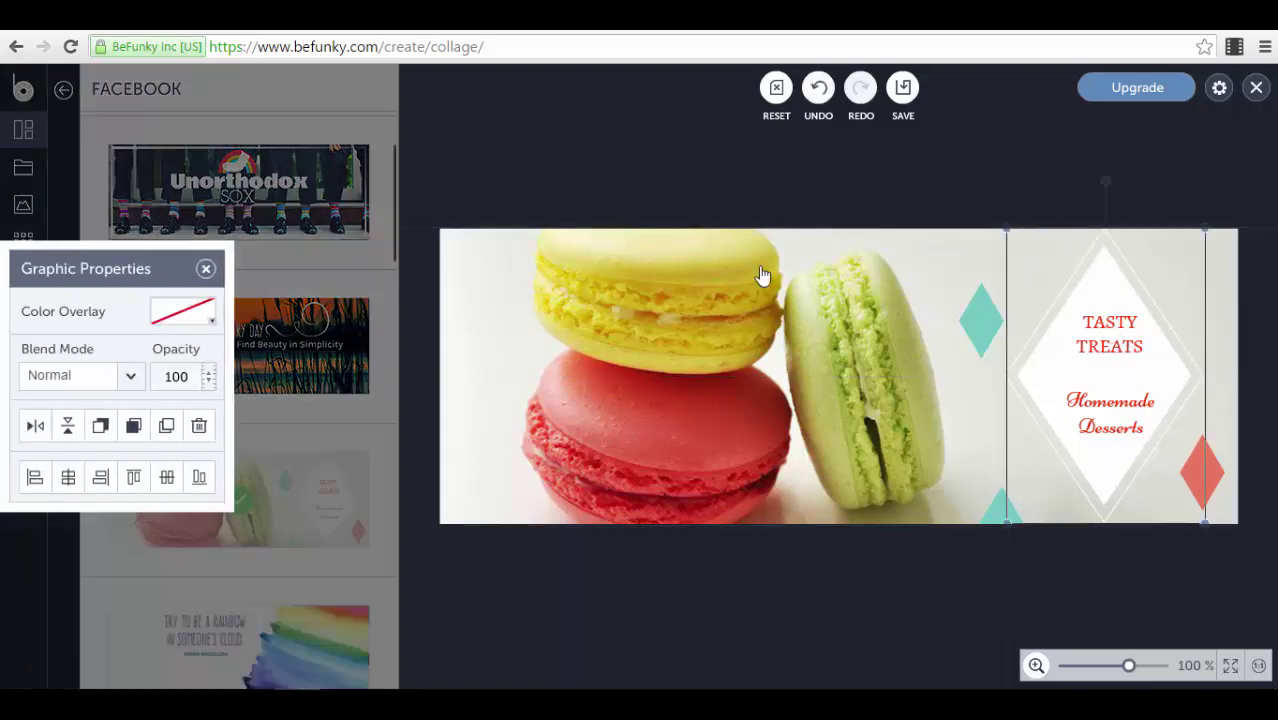
pyautogui.click(716, 262)
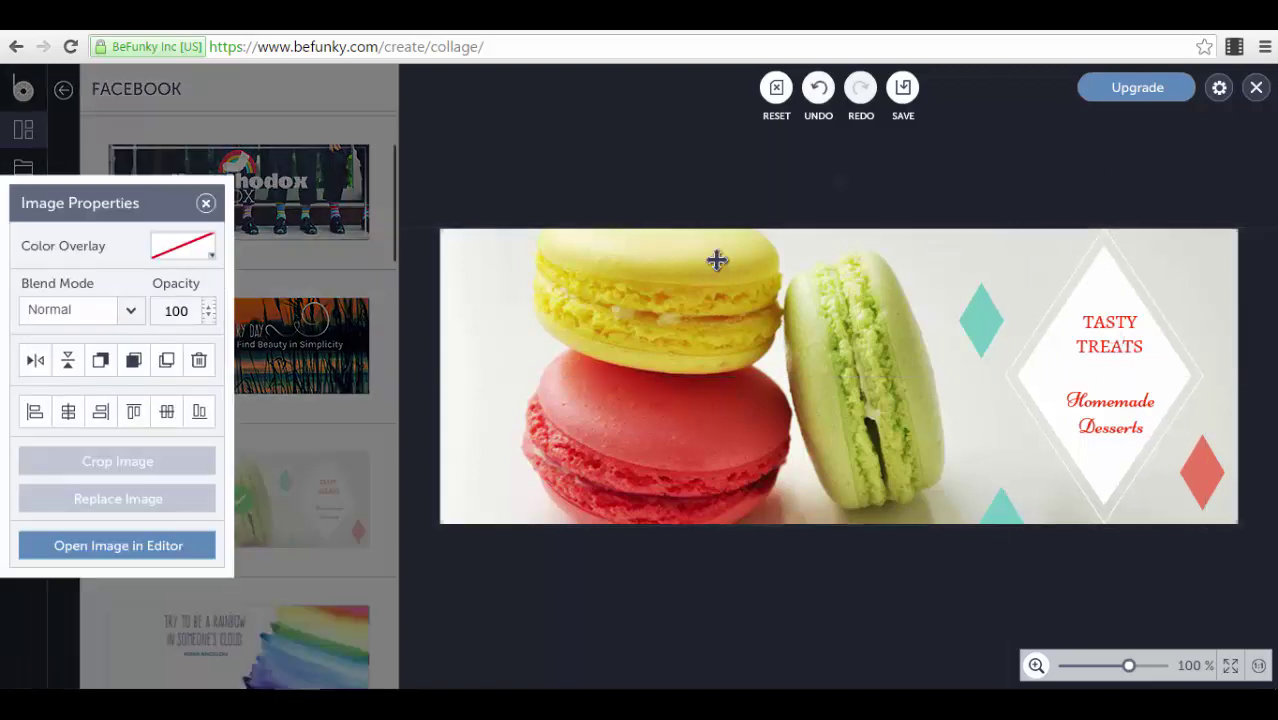
pyautogui.click(1092, 284)
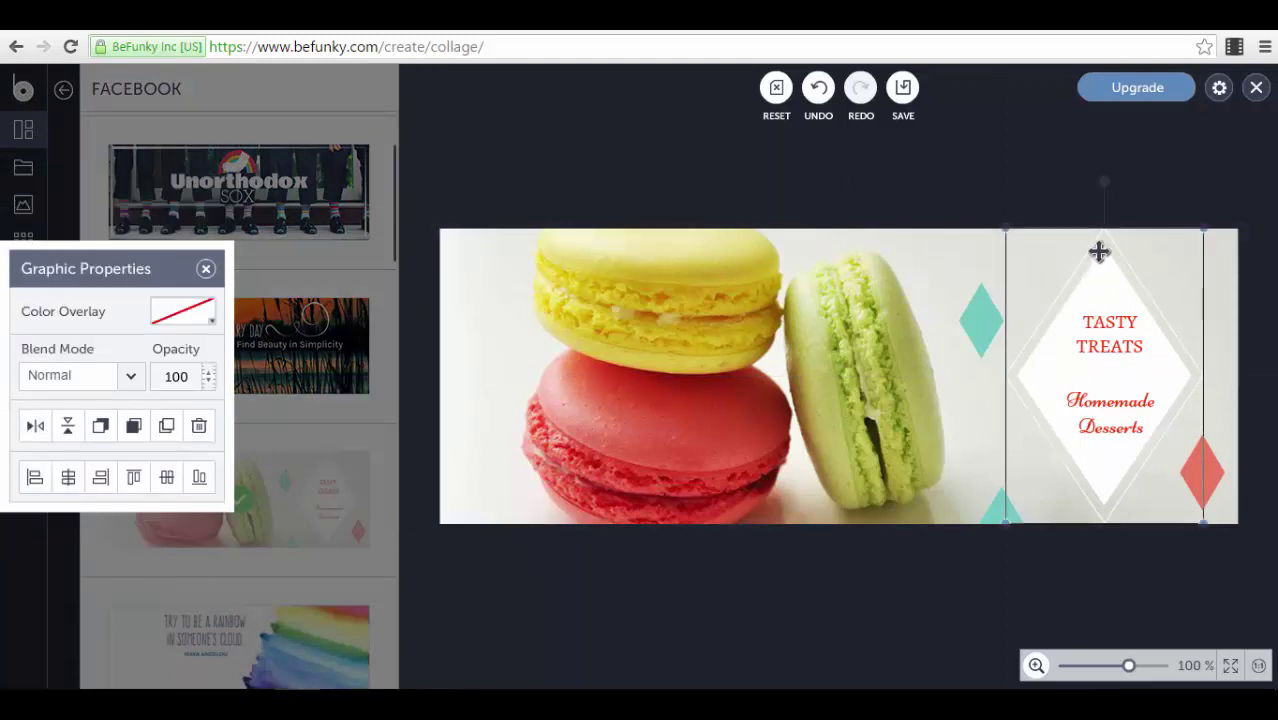
pyautogui.click(1105, 178)
pyautogui.moveTo(1105, 178)
pyautogui.mouseDown()
pyautogui.moveTo(1150, 183)
pyautogui.moveTo(1047, 180)
pyautogui.moveTo(1109, 171)
pyautogui.mouseUp()
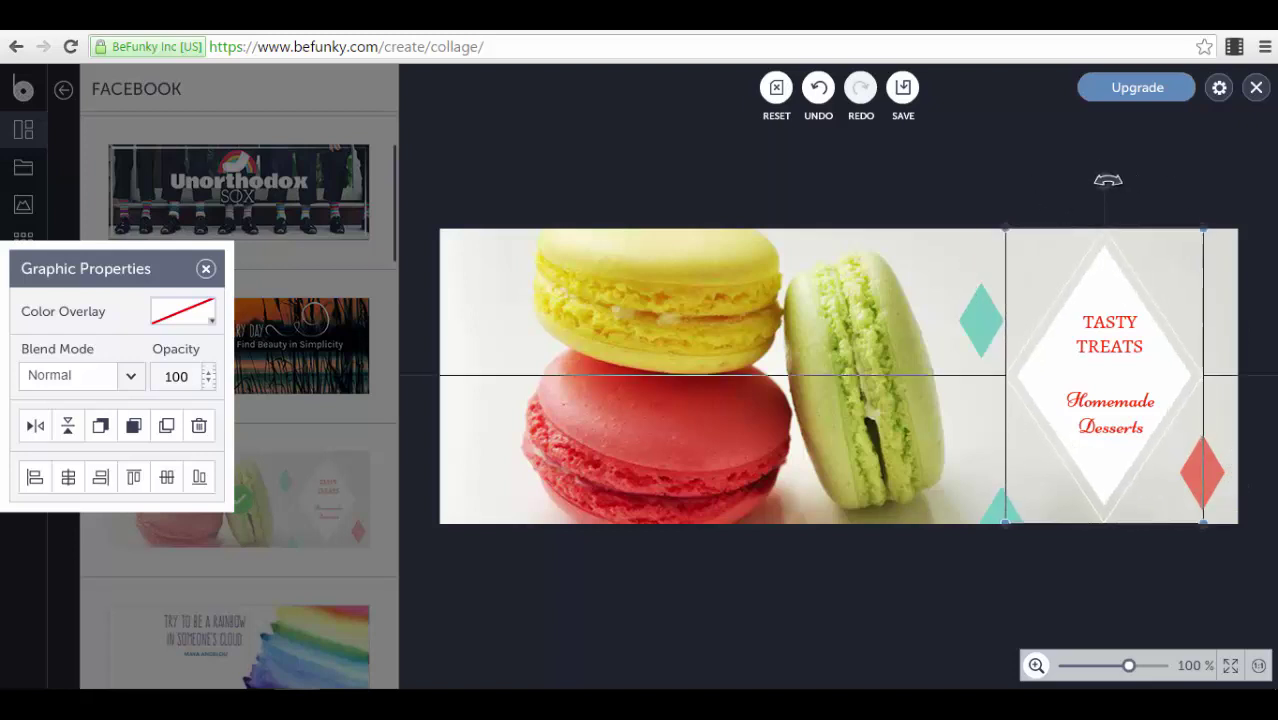
# Inspect the properties of the "Tasty Treats" and "Homemade Desserts" texts and the small teal and red diamonds.
pyautogui.click(1112, 350)
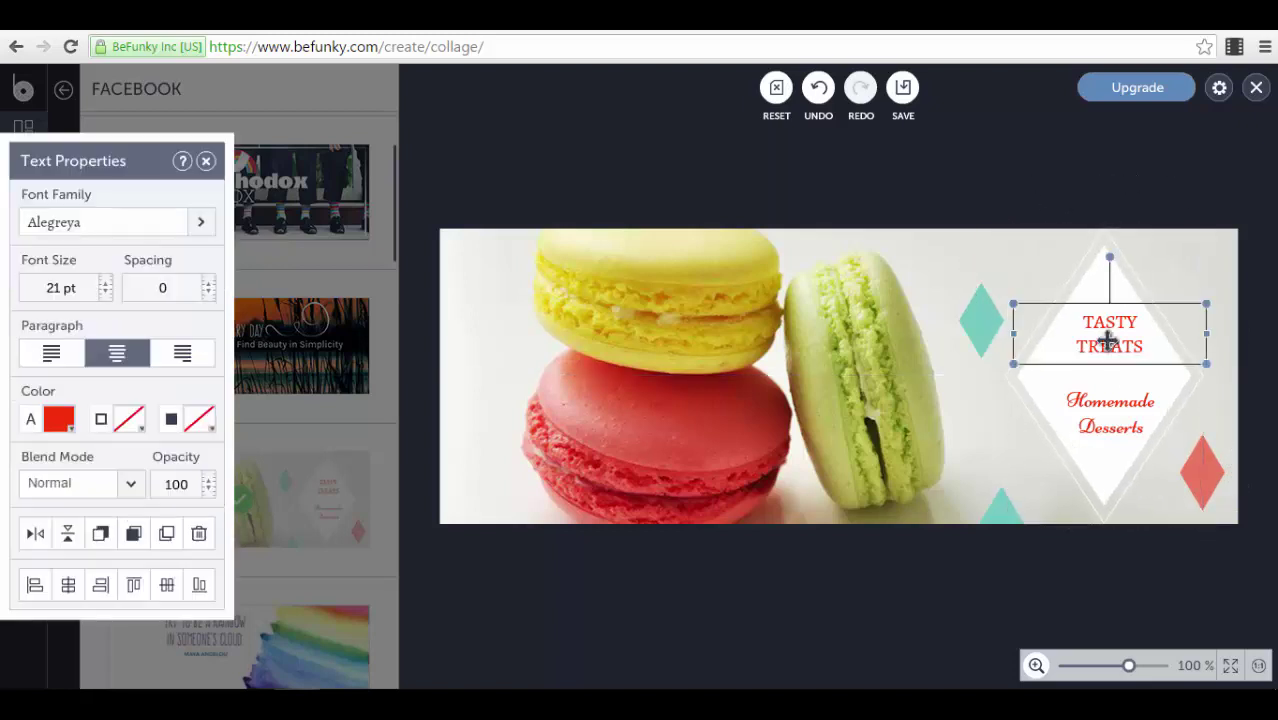
pyautogui.click(1106, 401)
pyautogui.click(1100, 318)
pyautogui.click(984, 318)
pyautogui.click(1002, 508)
pyautogui.click(1205, 476)
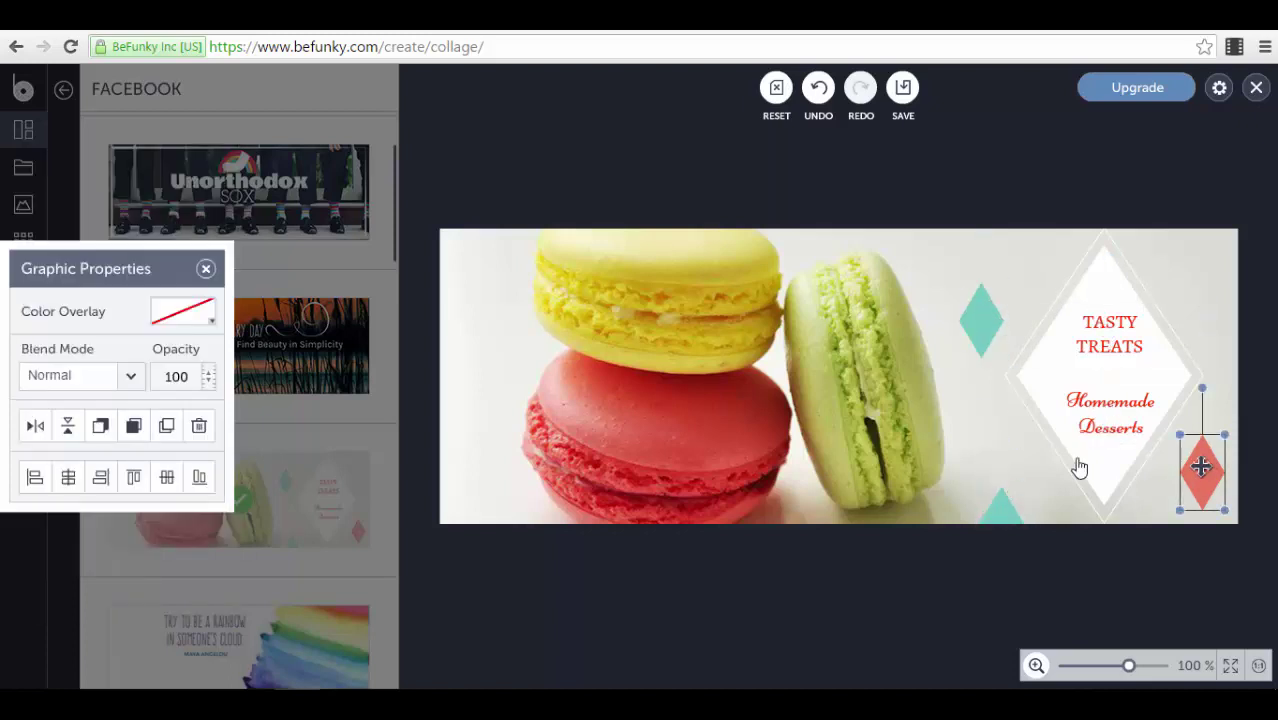
pyautogui.click(205, 270)
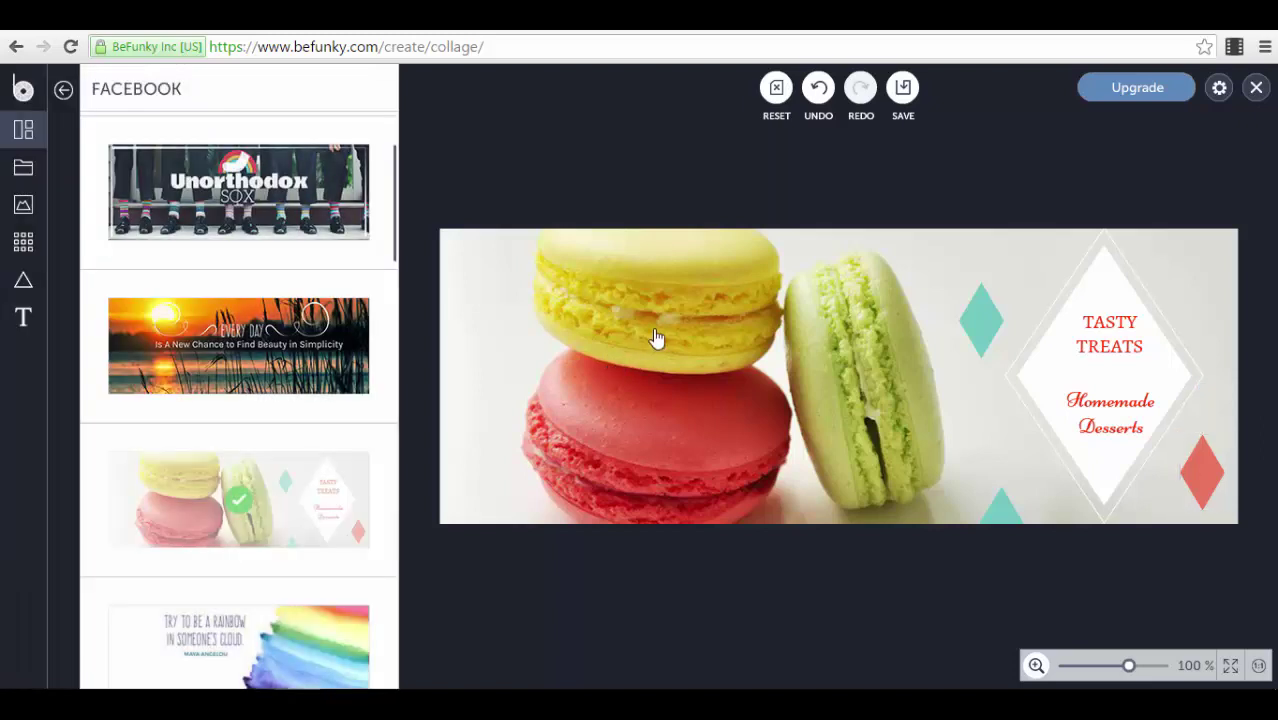
# View the loading options in the Project Manager and the image sources in the Image Manager.
pyautogui.click(23, 167)
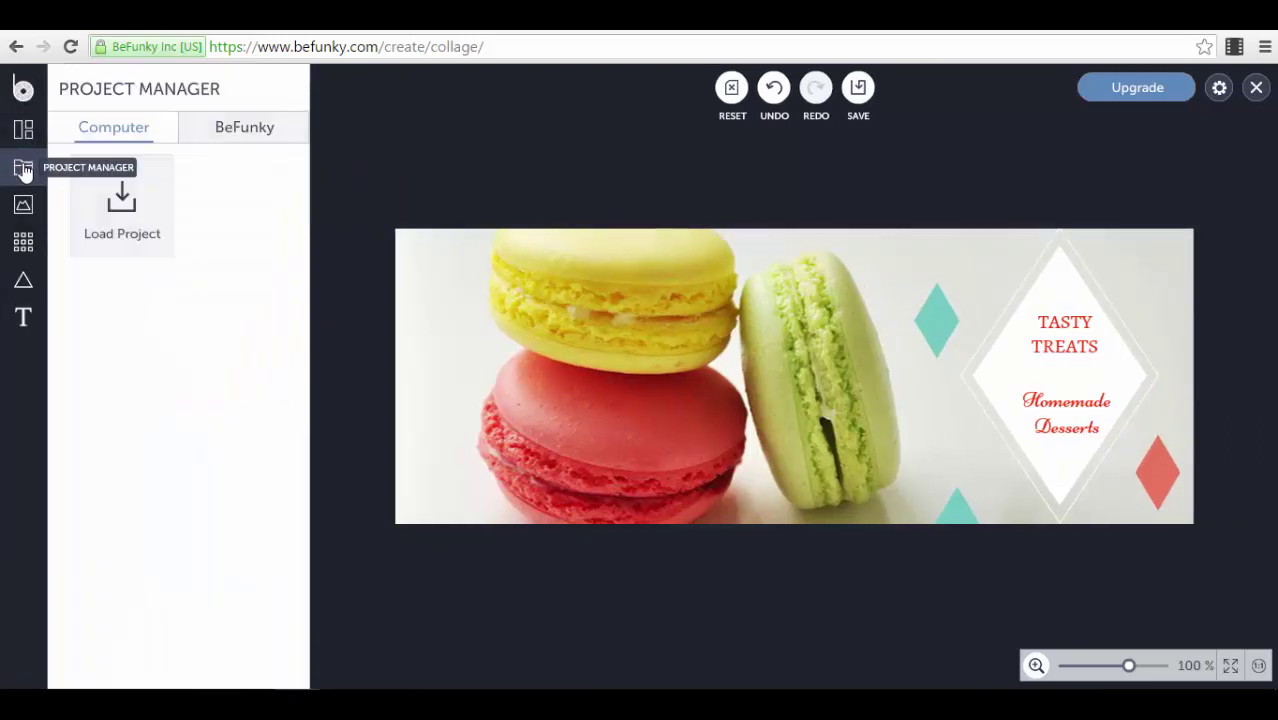
pyautogui.click(30, 213)
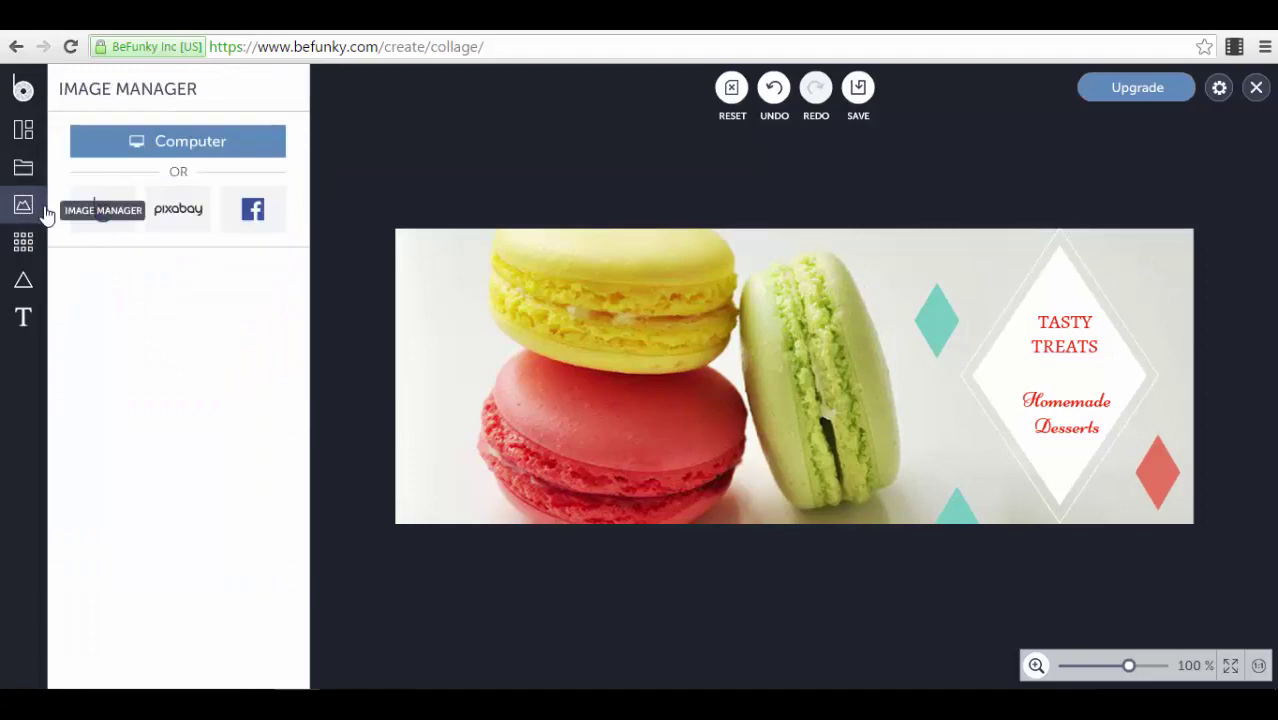
pyautogui.click(27, 246)
# Add the pink brace-shaped line from the Lines design elements and place it along the banner's upper edge, over the diamond frame's tip.
pyautogui.click(26, 278)
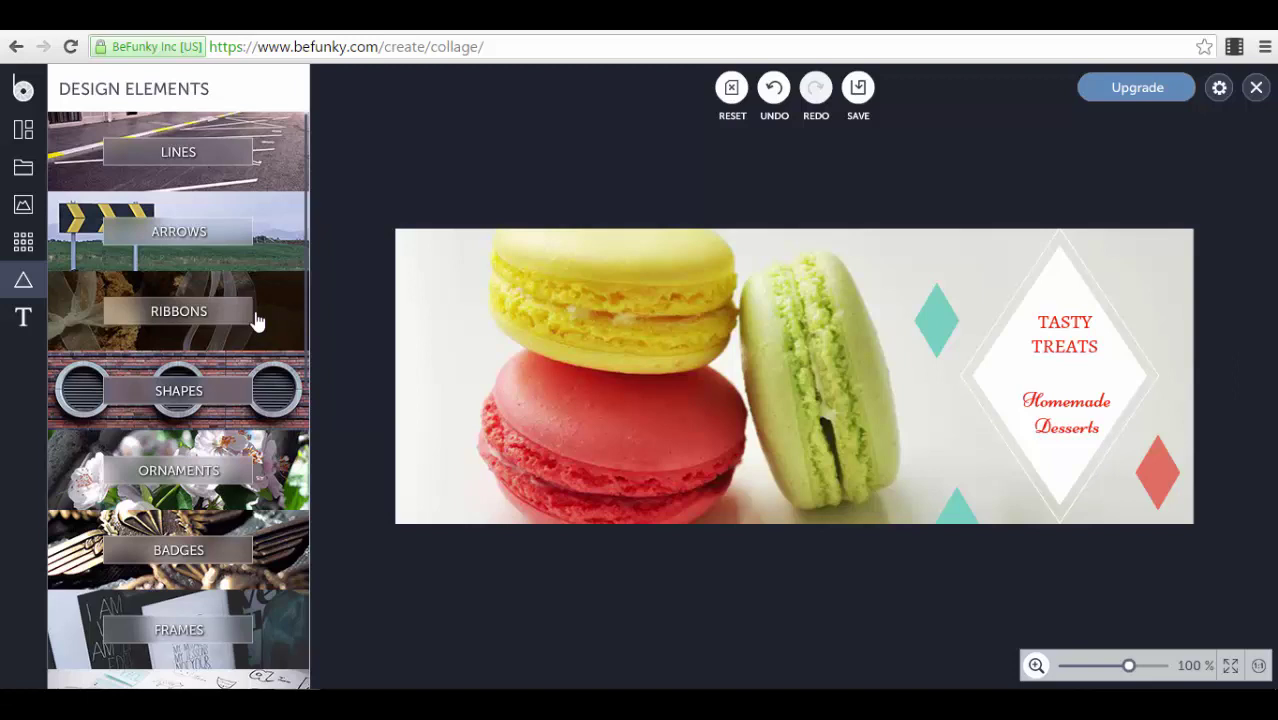
pyautogui.click(285, 166)
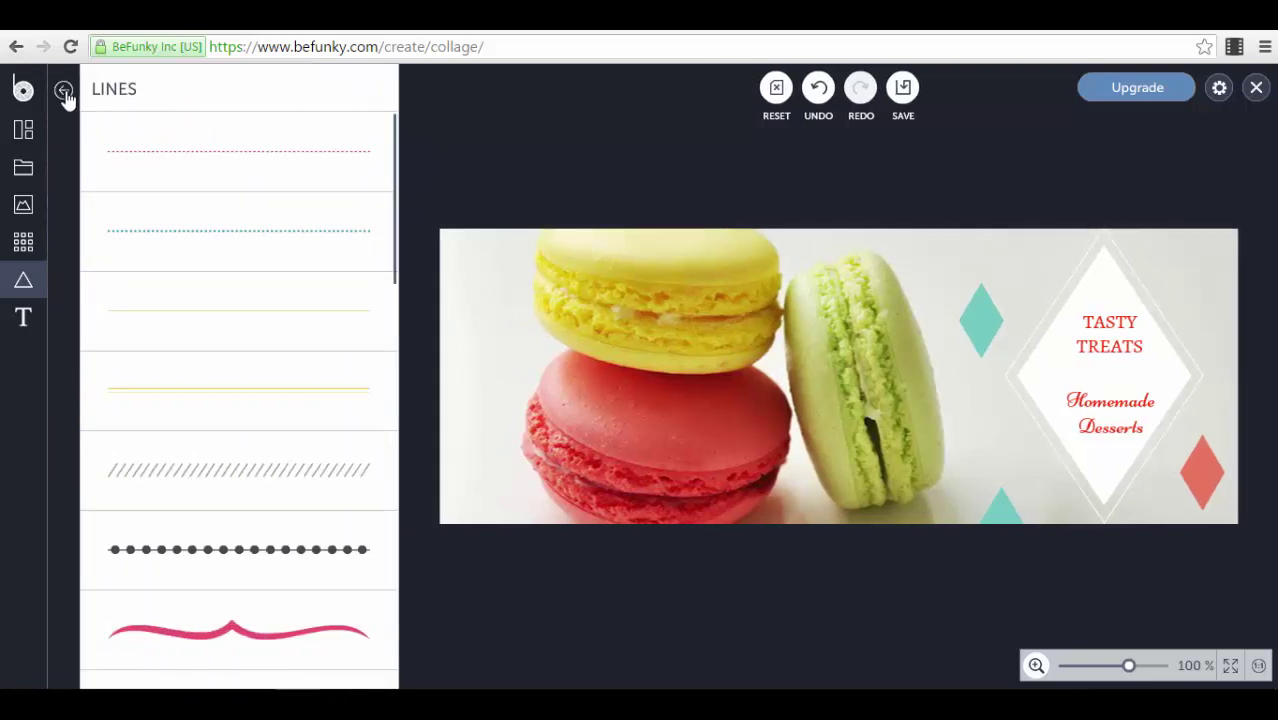
pyautogui.click(180, 632)
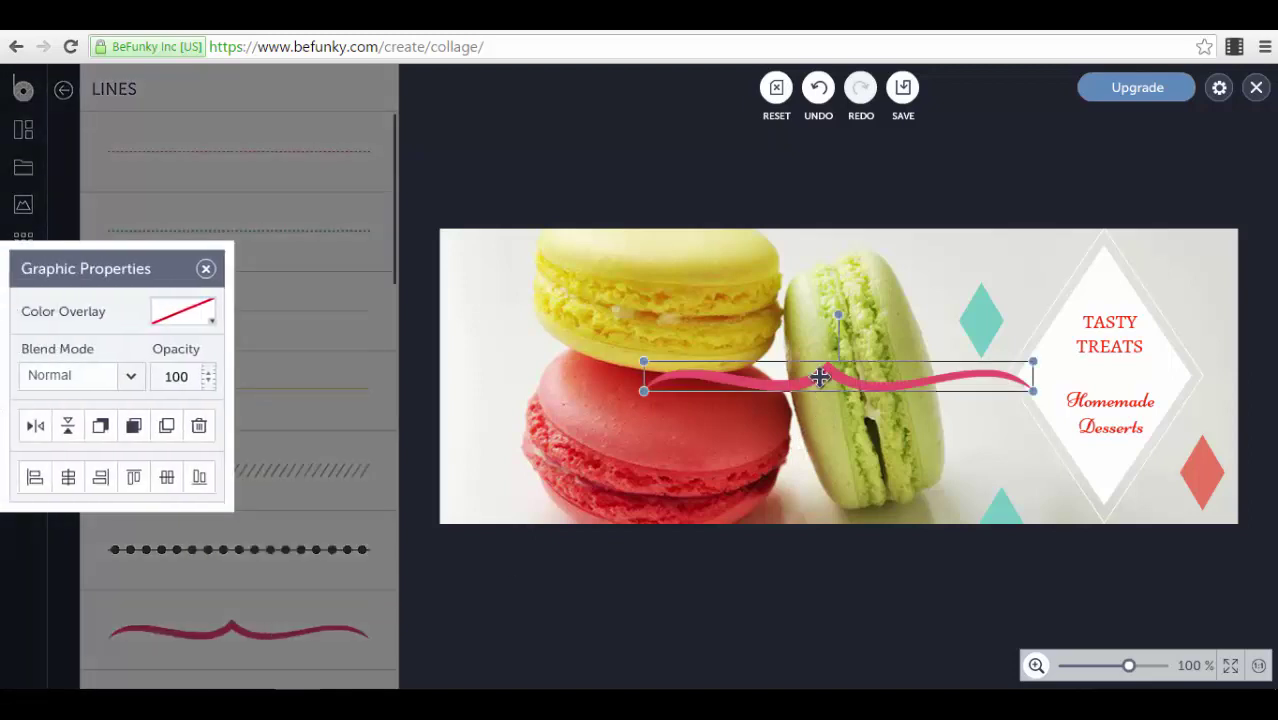
pyautogui.moveTo(819, 376)
pyautogui.mouseDown()
pyautogui.moveTo(1010, 235)
pyautogui.moveTo(1033, 245)
pyautogui.mouseUp()
pyautogui.click(488, 160)
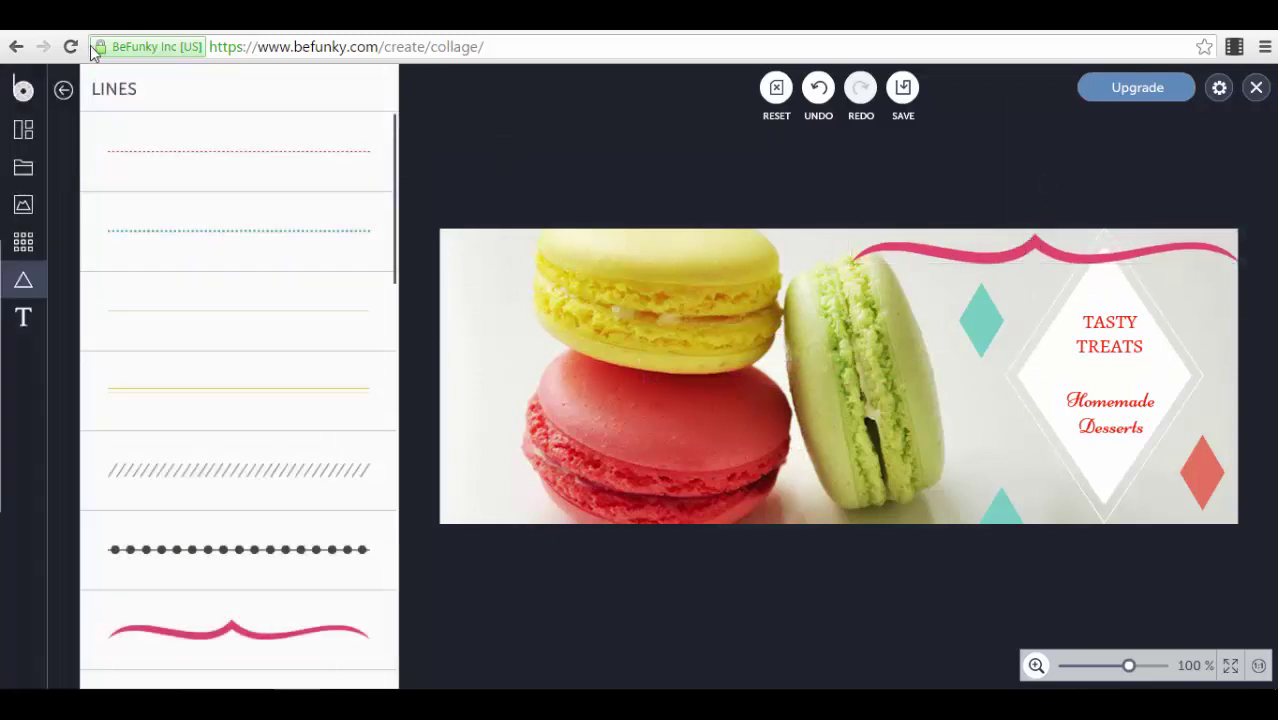
# Browse the Ribbons and Shapes collections of the design elements.
pyautogui.click(63, 89)
pyautogui.click(180, 311)
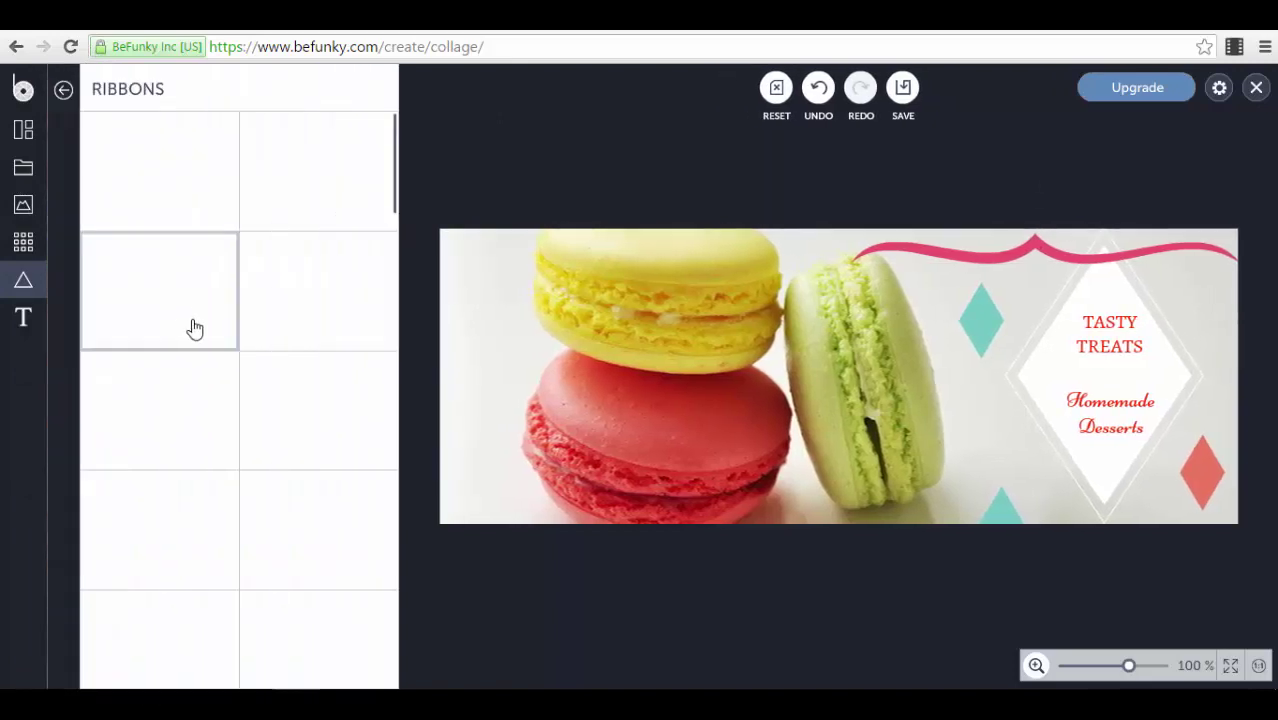
pyautogui.scroll(-3, 213, 400)
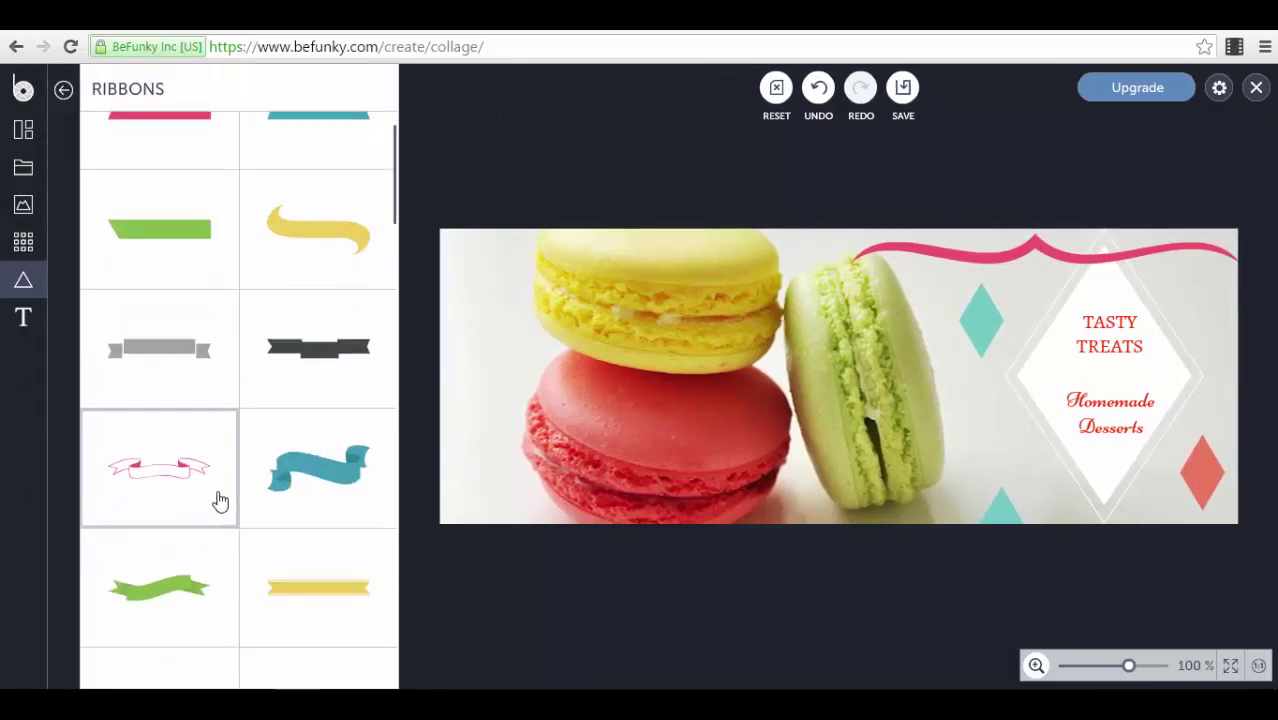
pyautogui.click(63, 89)
pyautogui.click(265, 400)
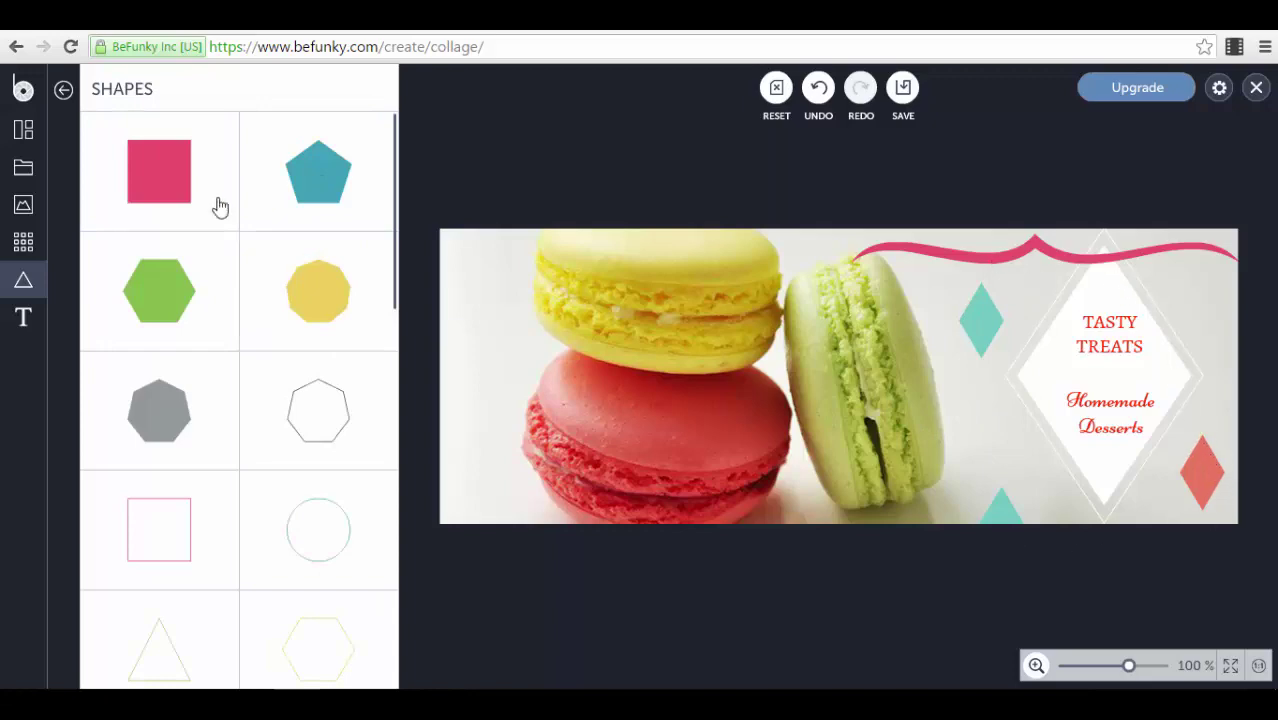
# Browse the Badges and Frames collections of the design elements.
pyautogui.click(63, 89)
pyautogui.scroll(-3, 167, 312)
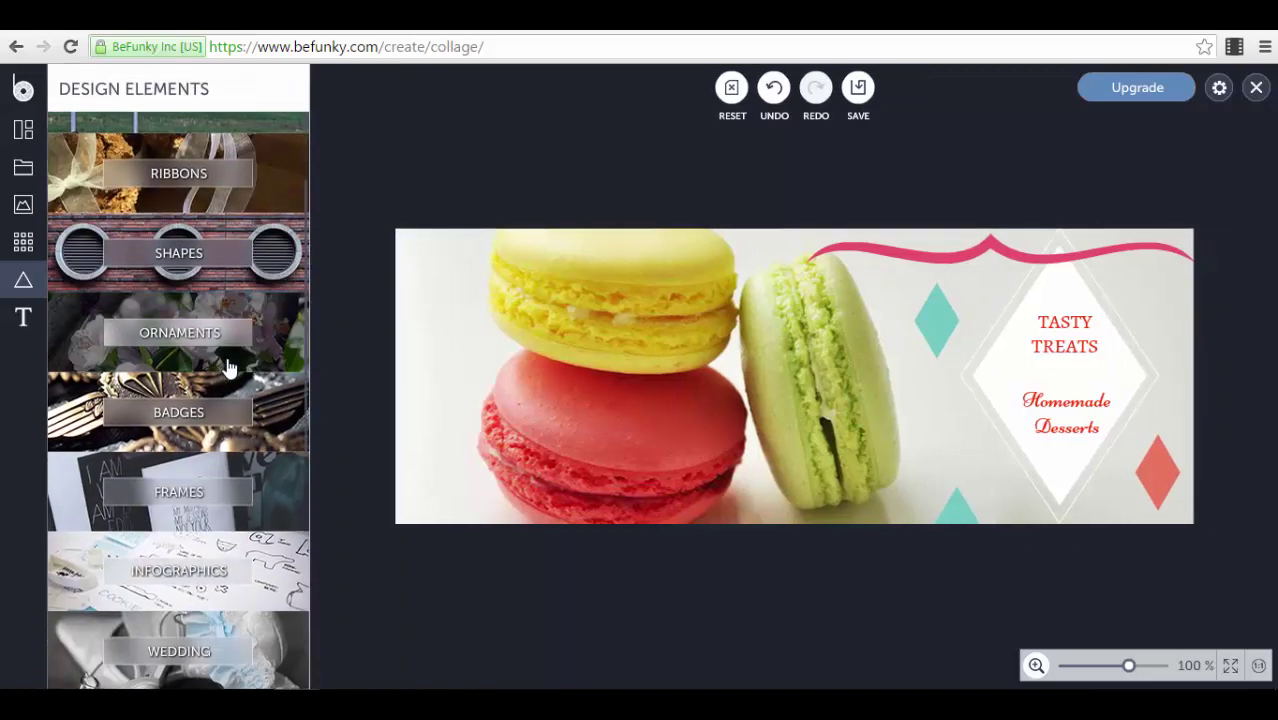
pyautogui.click(265, 410)
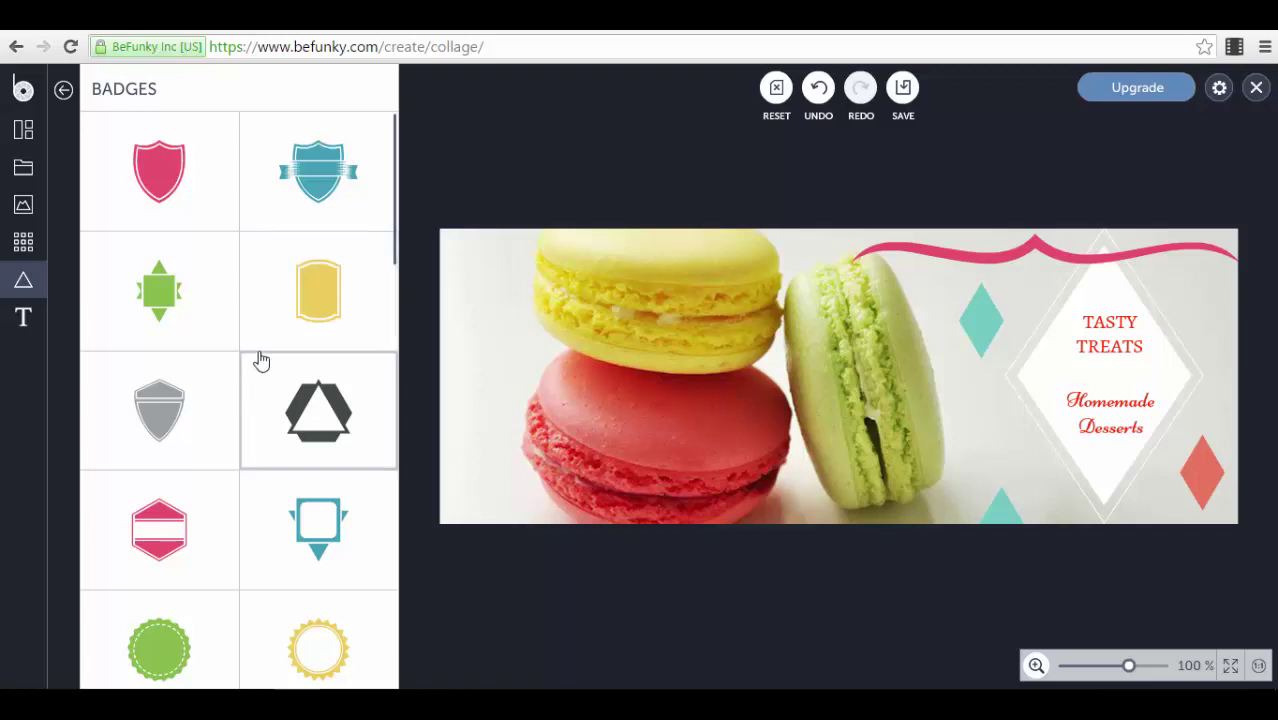
pyautogui.scroll(-2, 252, 360)
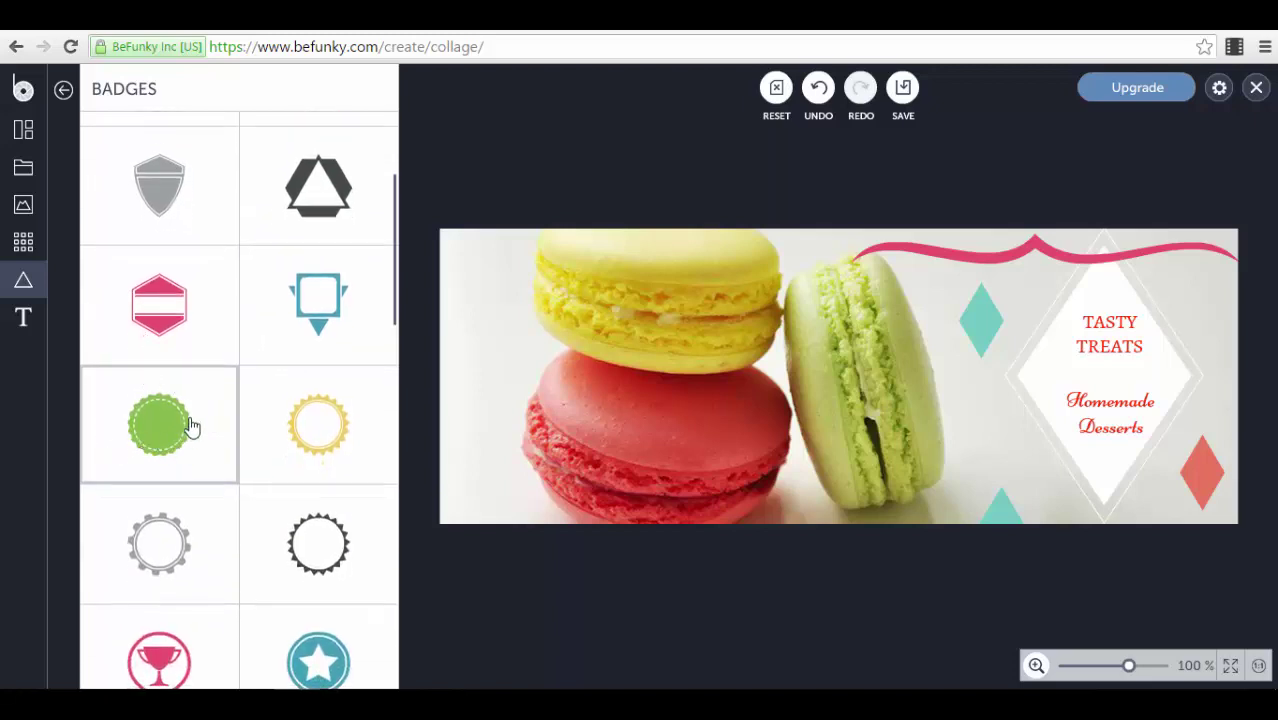
pyautogui.scroll(-2, 153, 248)
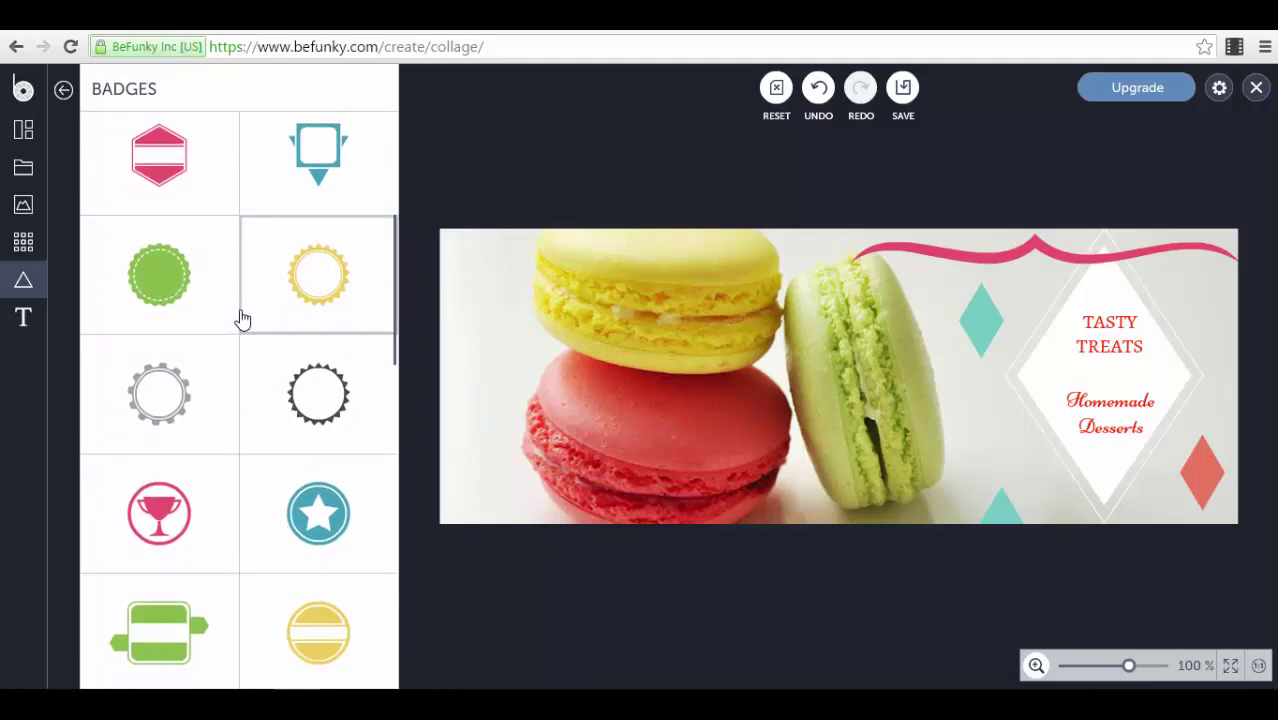
pyautogui.scroll(3, 225, 314)
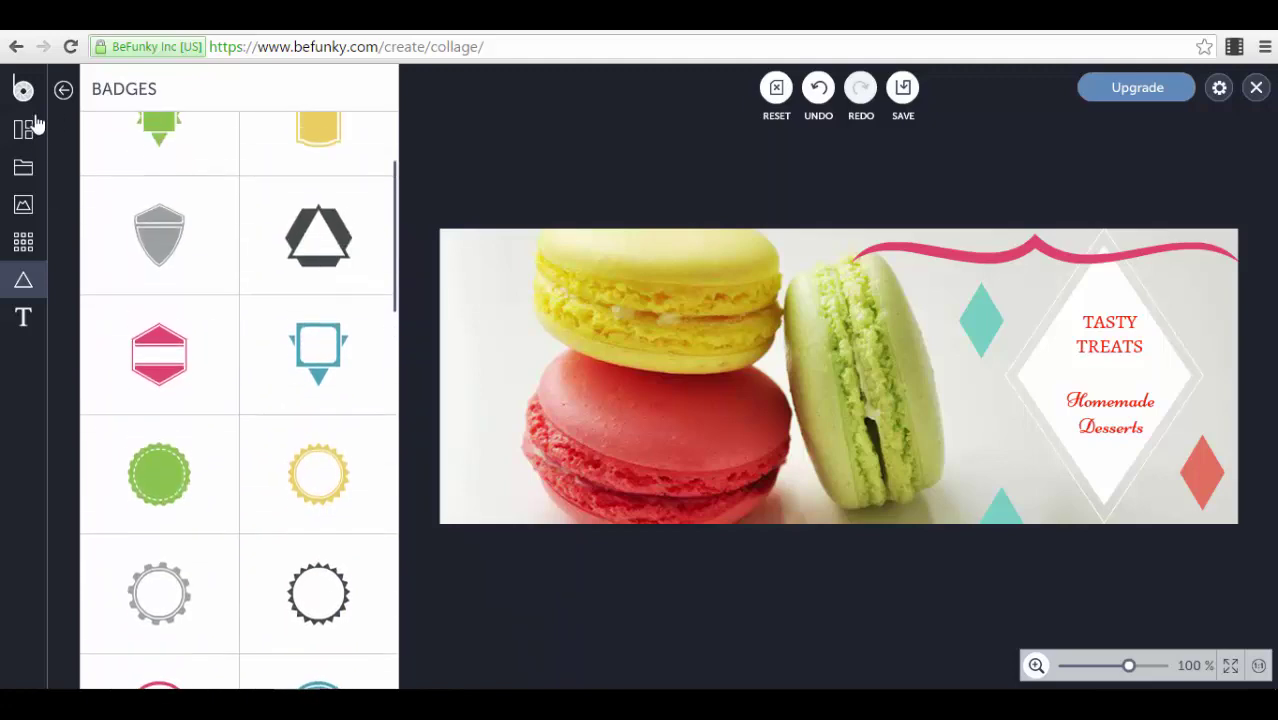
pyautogui.click(63, 89)
pyautogui.scroll(-3, 186, 445)
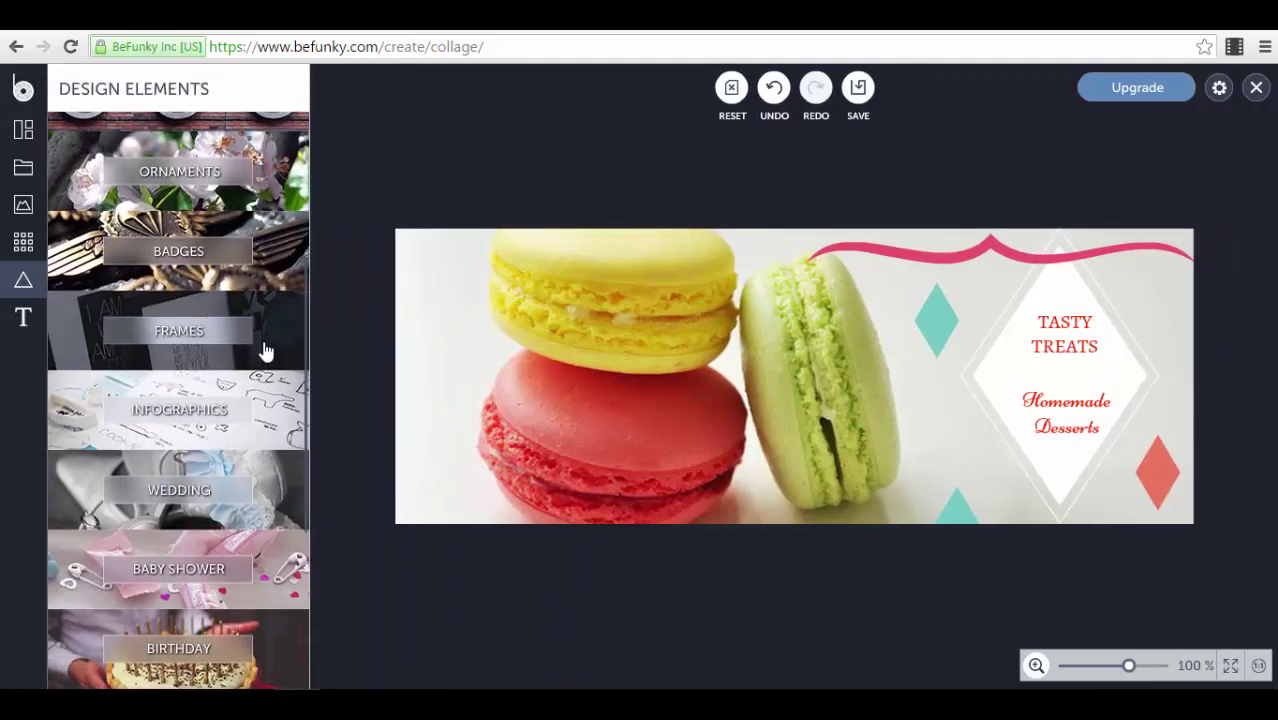
pyautogui.click(265, 348)
pyautogui.click(63, 89)
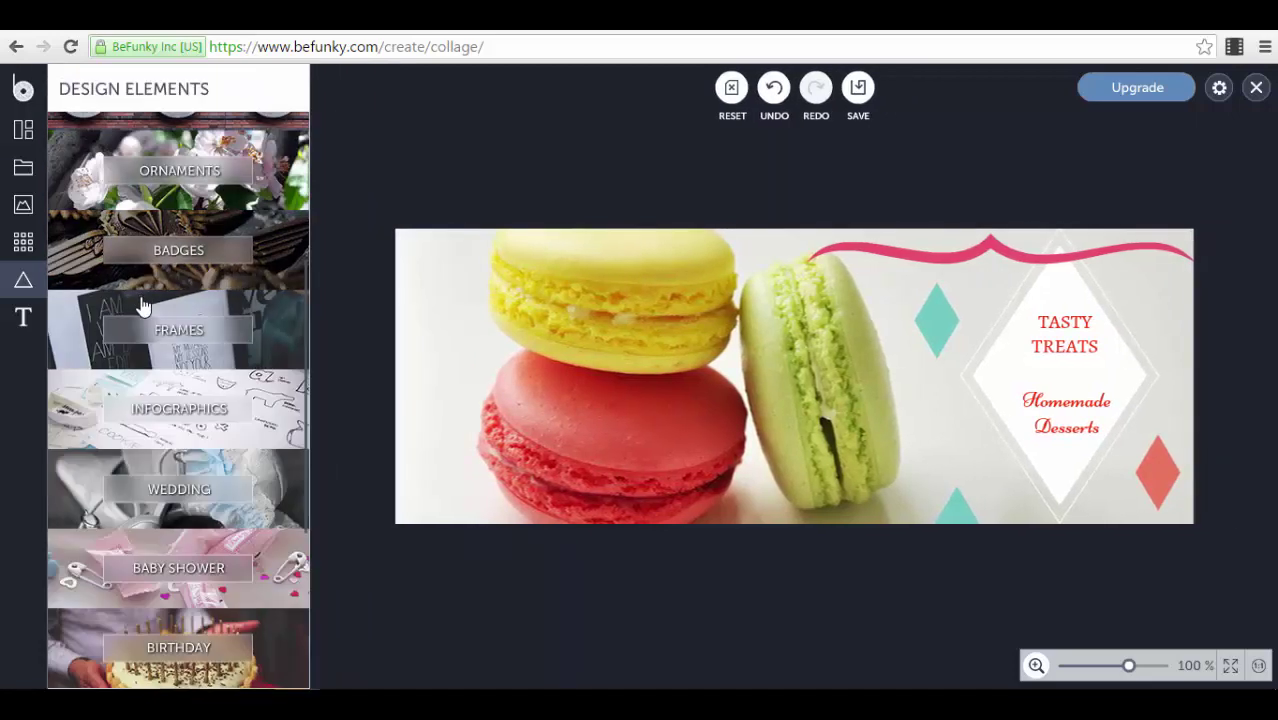
# Browse the Social Media and Illustrations collections of the design elements.
pyautogui.scroll(-5, 180, 320)
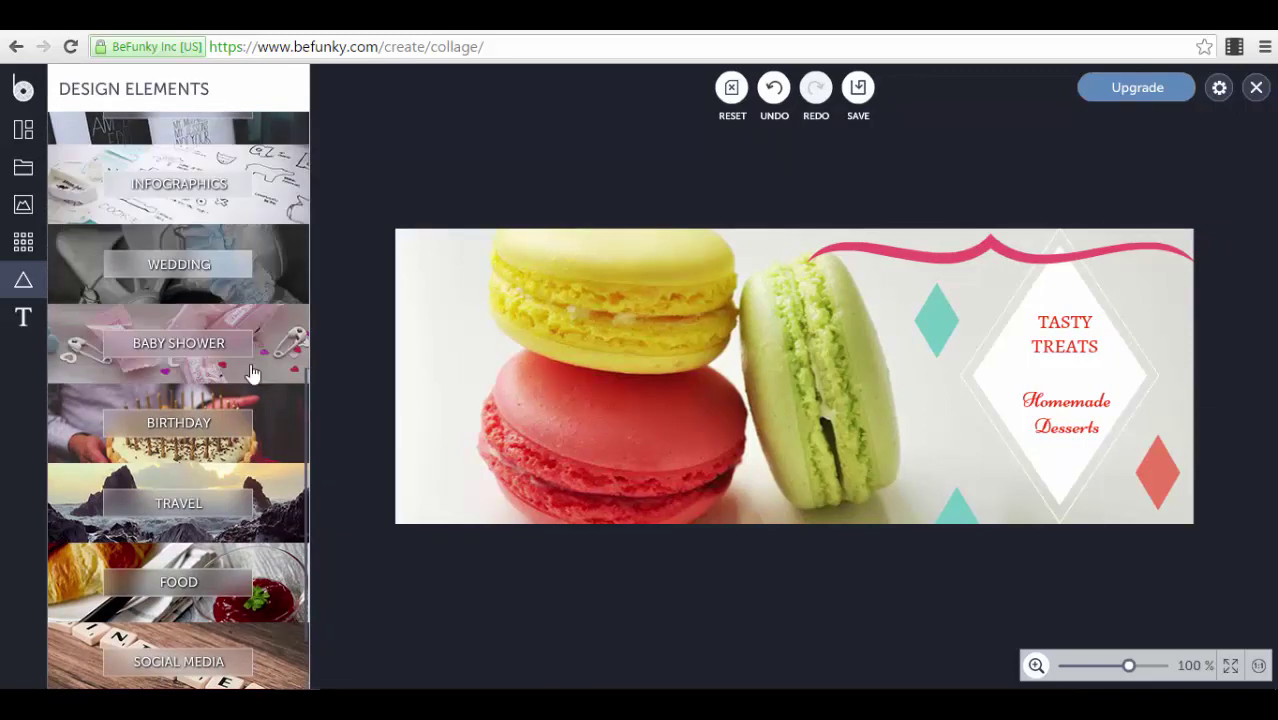
pyautogui.scroll(-1, 233, 452)
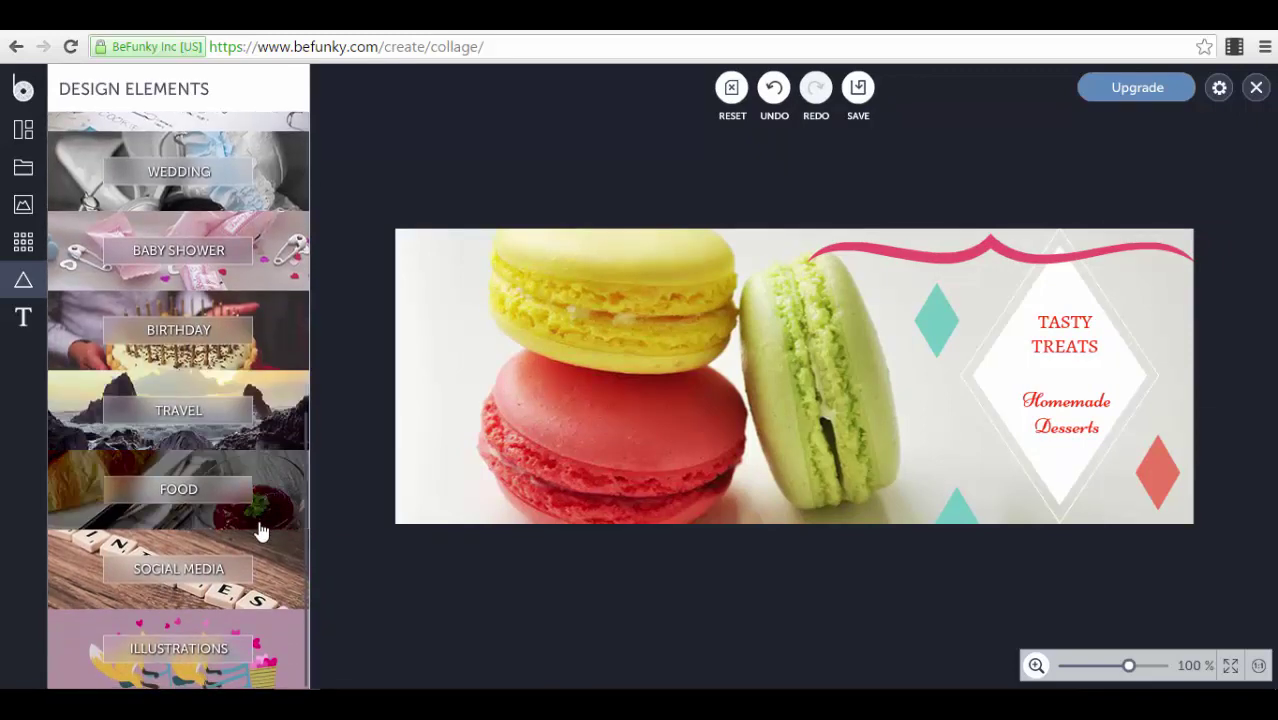
pyautogui.click(284, 583)
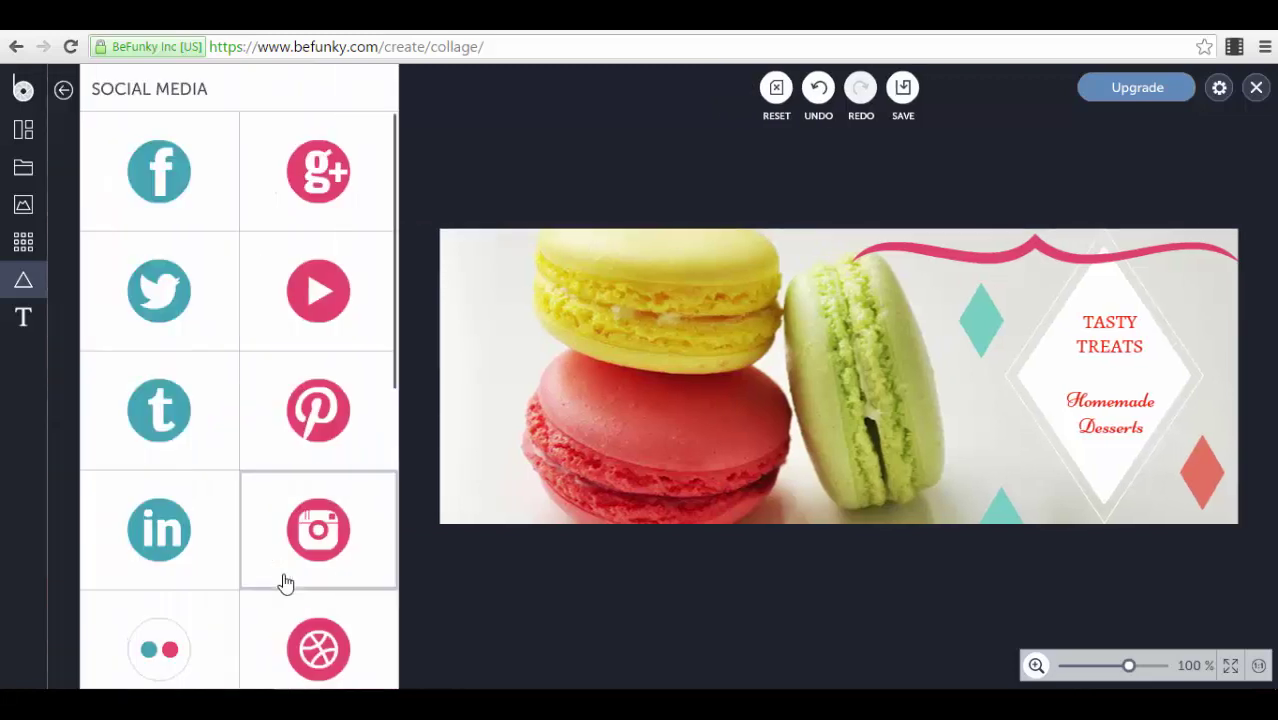
pyautogui.scroll(-3, 347, 292)
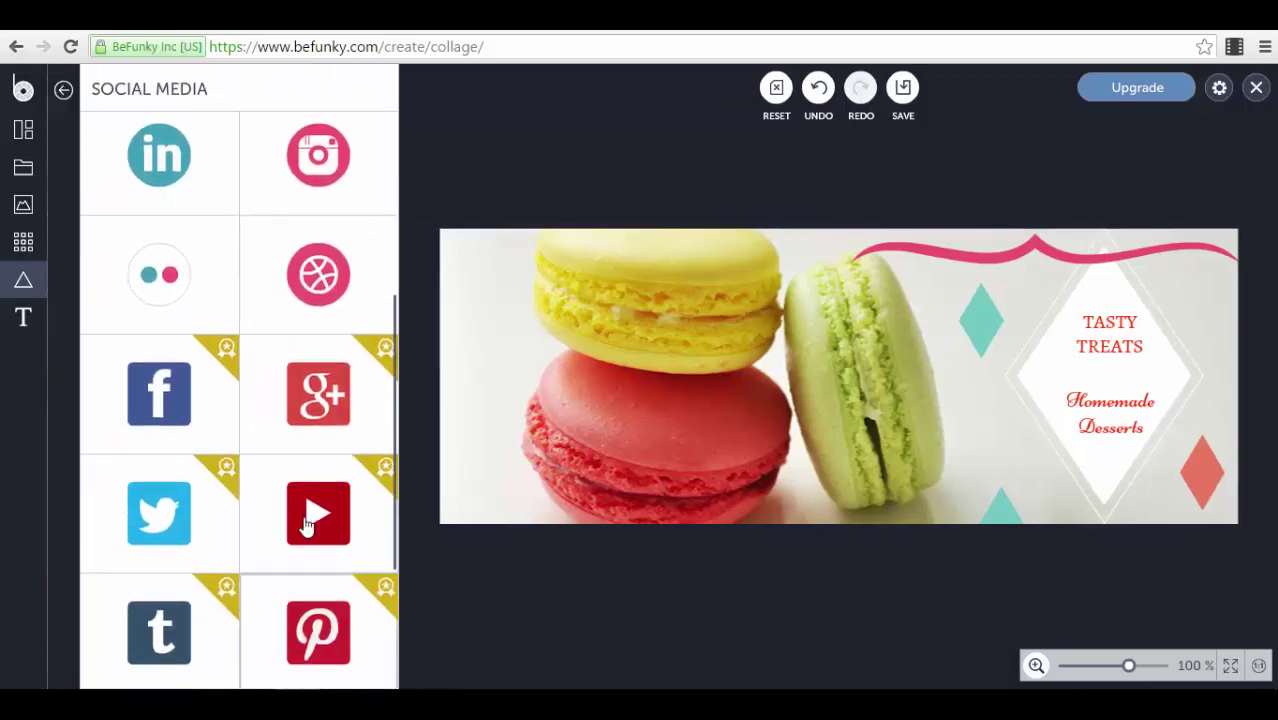
pyautogui.scroll(-5, 294, 205)
pyautogui.click(63, 89)
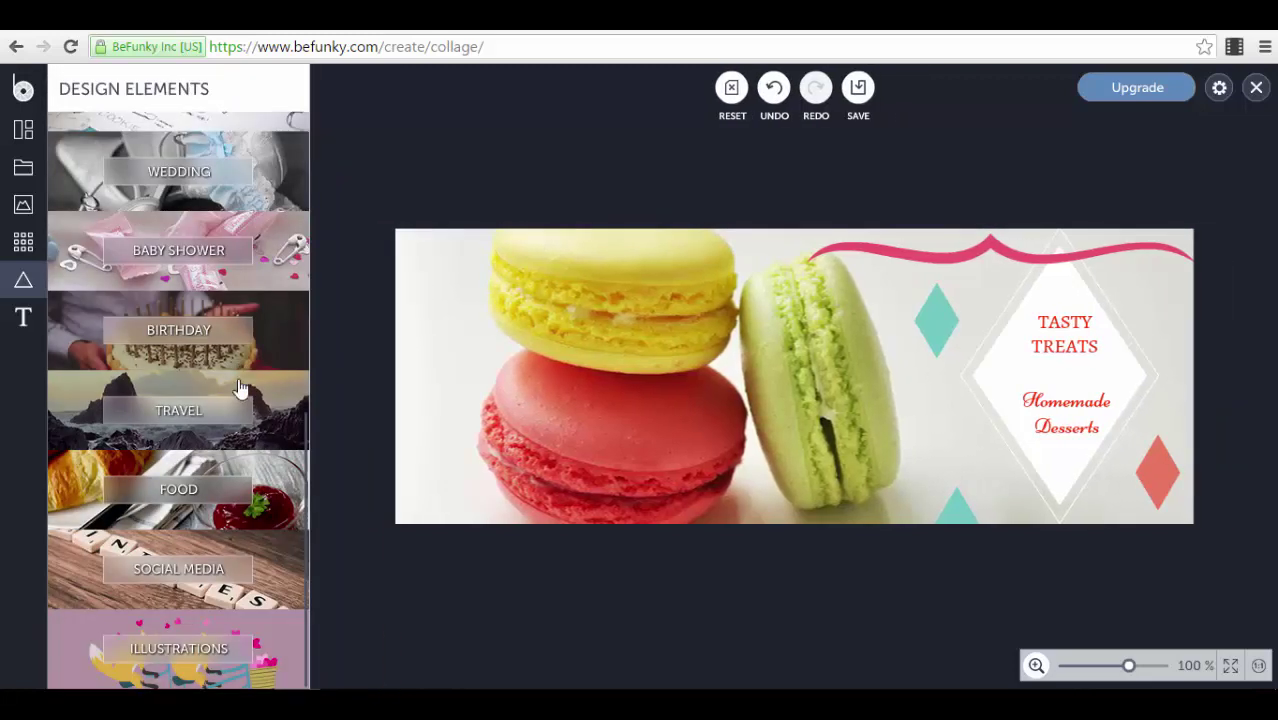
pyautogui.click(272, 635)
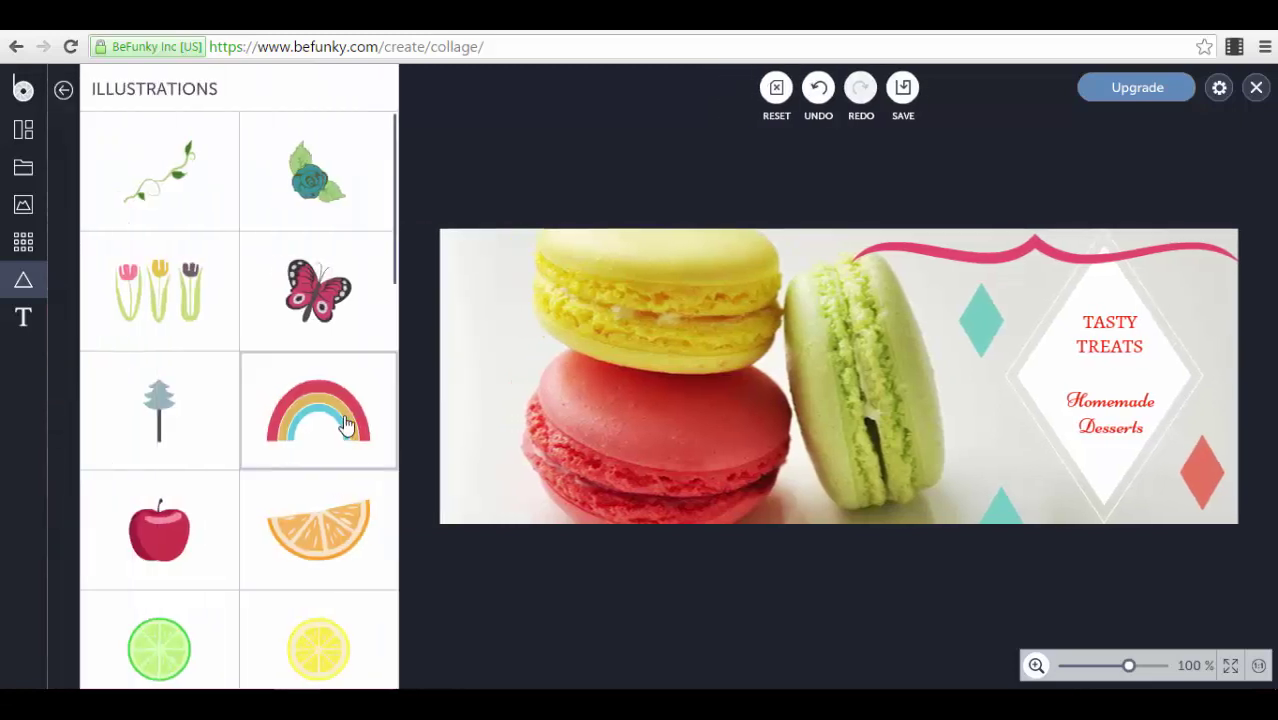
pyautogui.scroll(-3, 340, 430)
pyautogui.scroll(4, 337, 428)
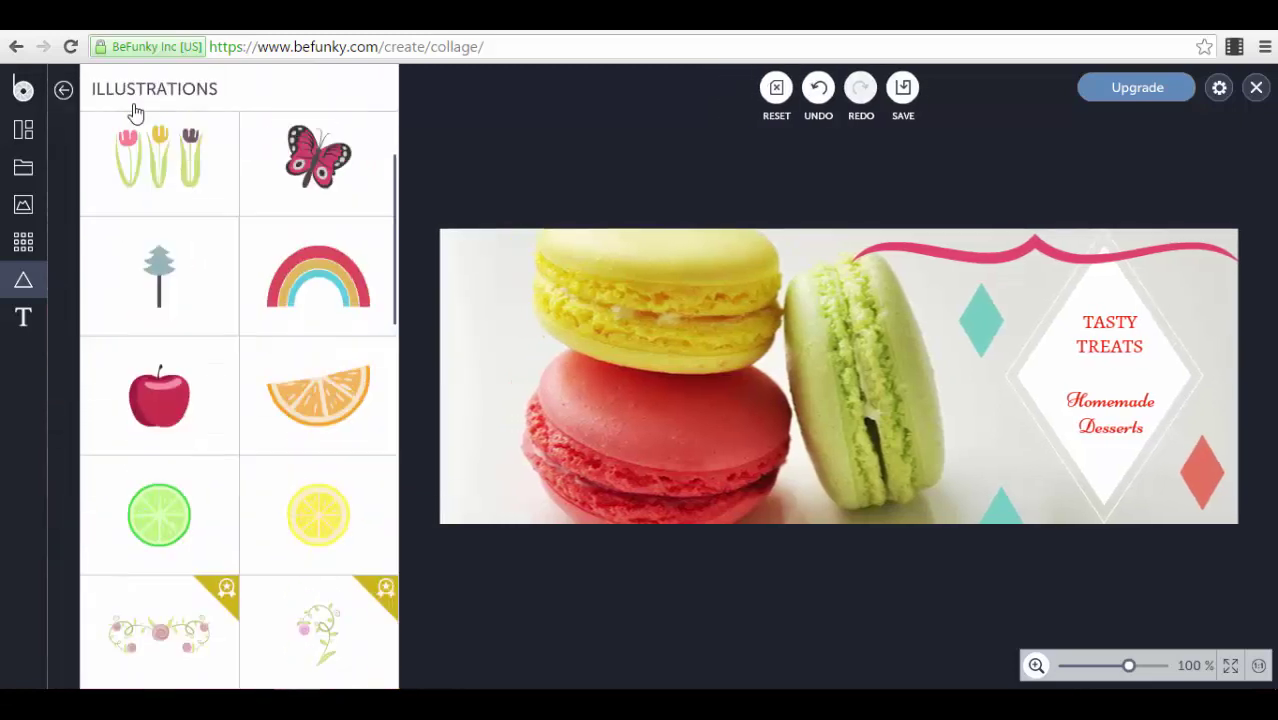
pyautogui.click(63, 89)
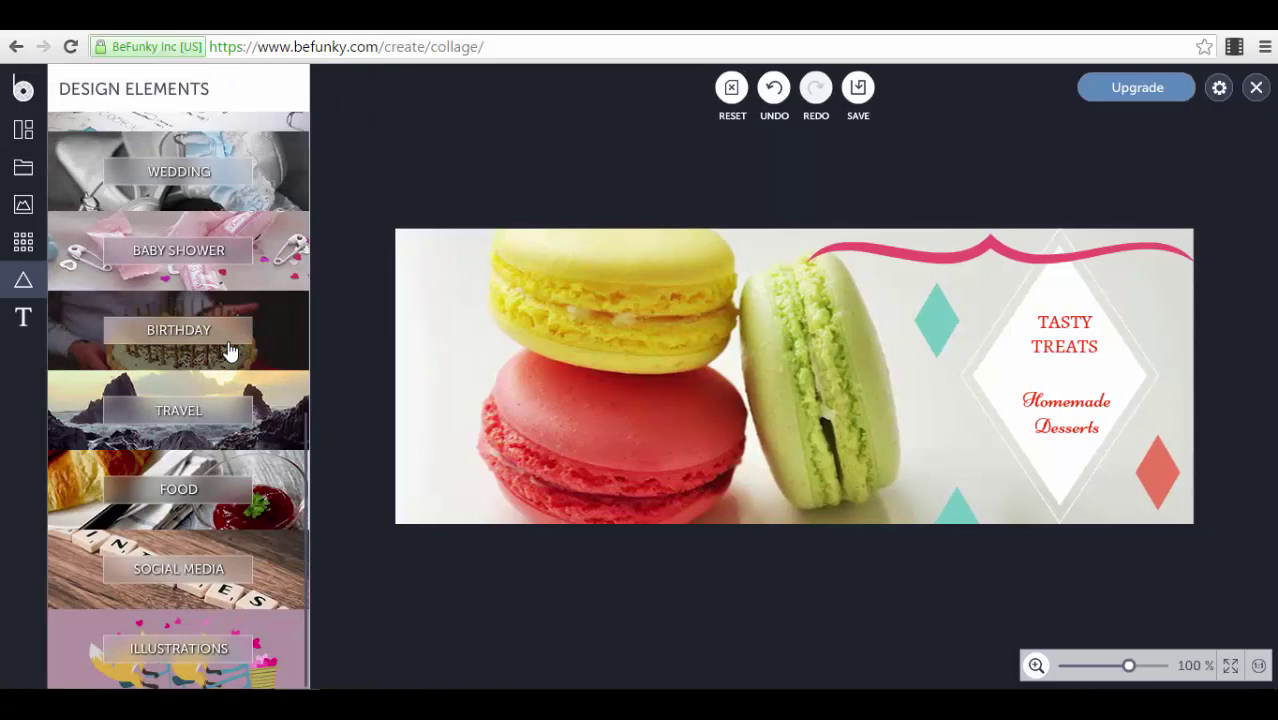
# Add a text box with the default placeholder text and place it near the banner's lower edge, starting over the red macaron.
pyautogui.click(25, 320)
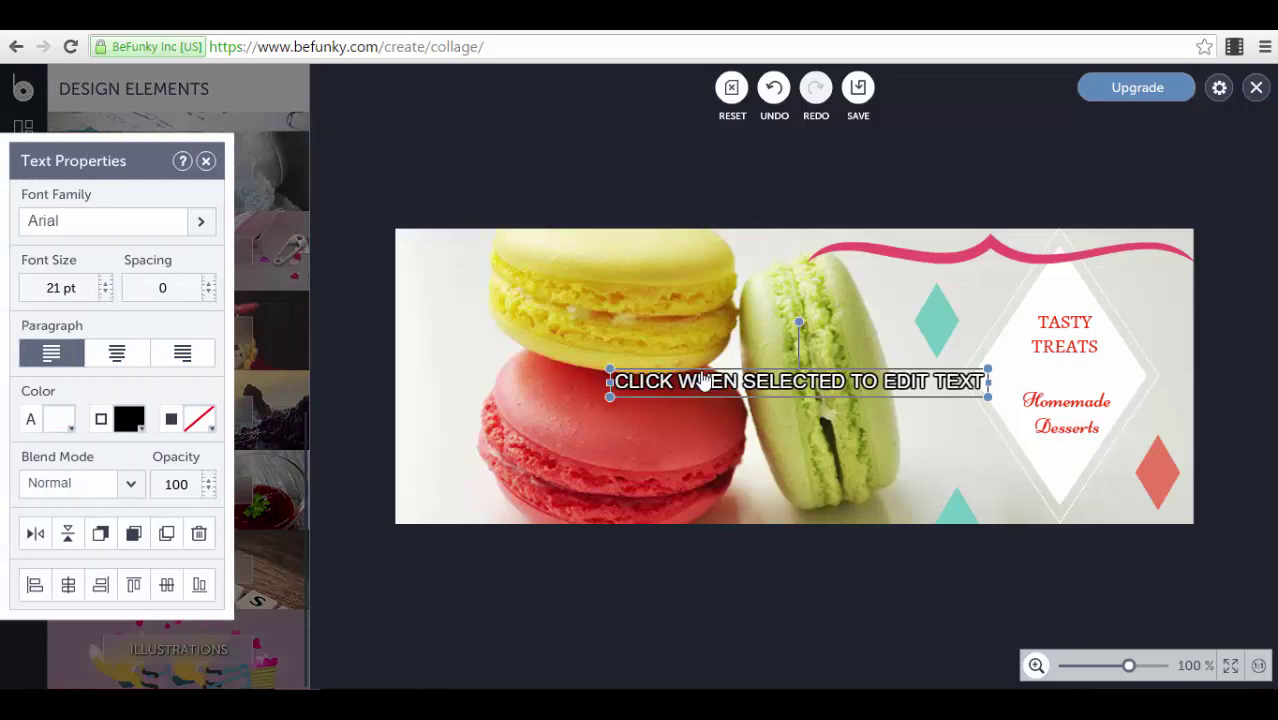
pyautogui.moveTo(701, 380); pyautogui.dragTo(545, 488)
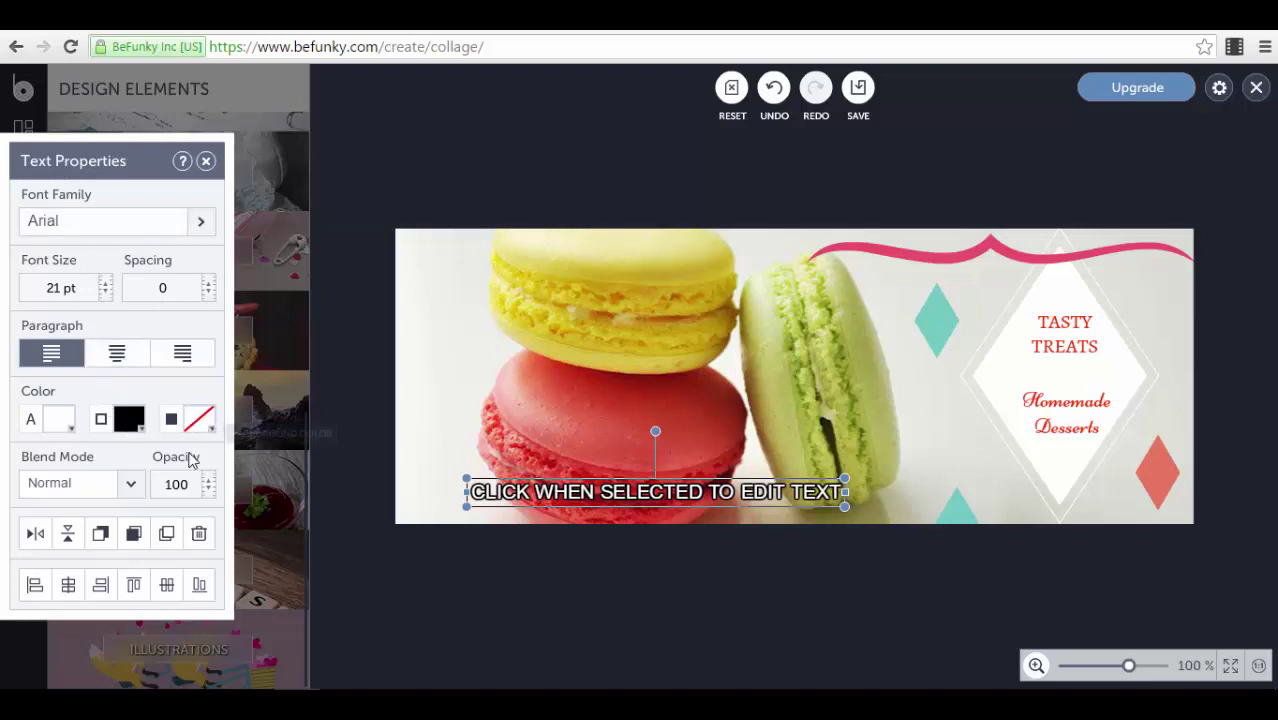
pyautogui.click(325, 400)
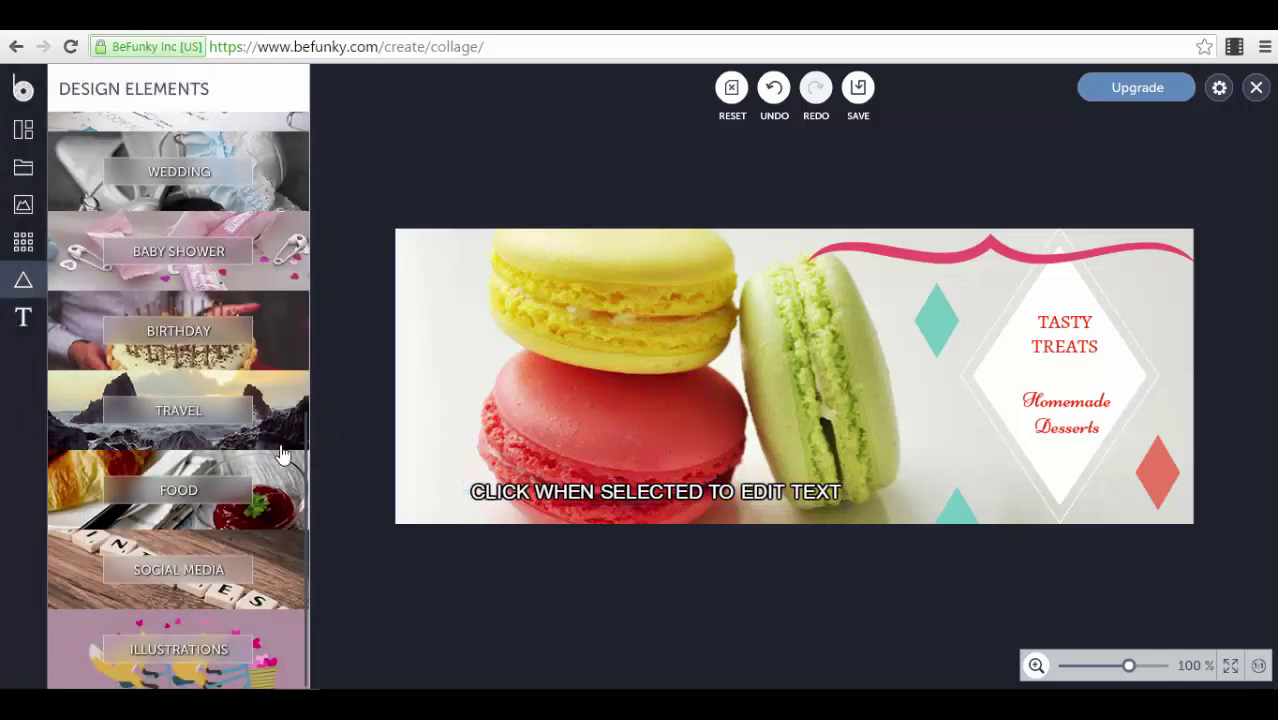